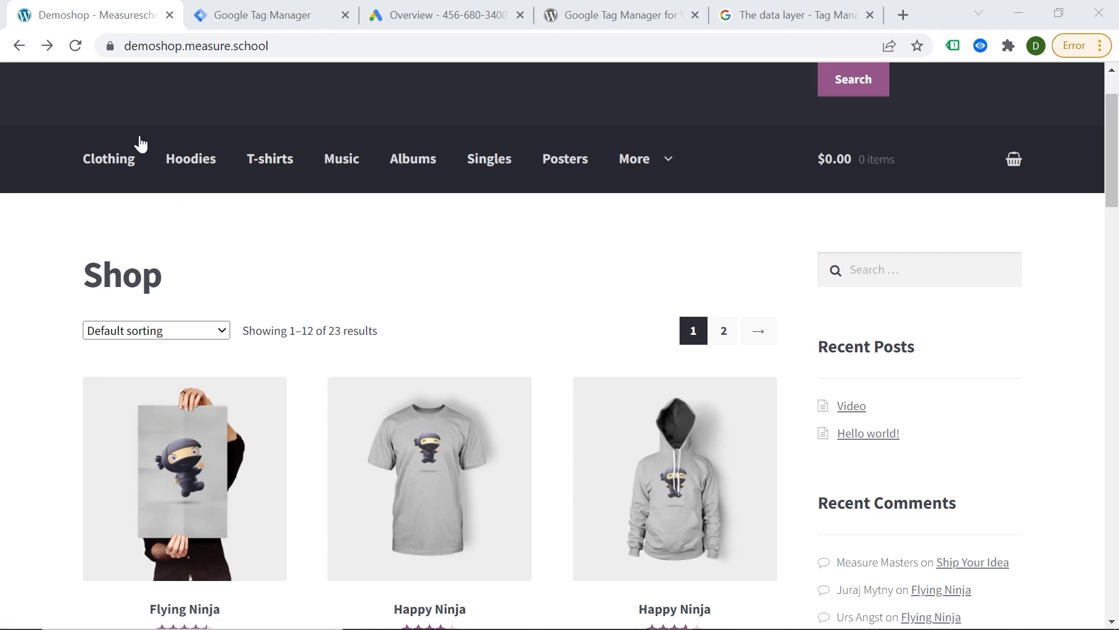
Glance over the Tag Manager, Google Ads and Demoshop tabs, then open the data layer help article.
left_click(254, 20)
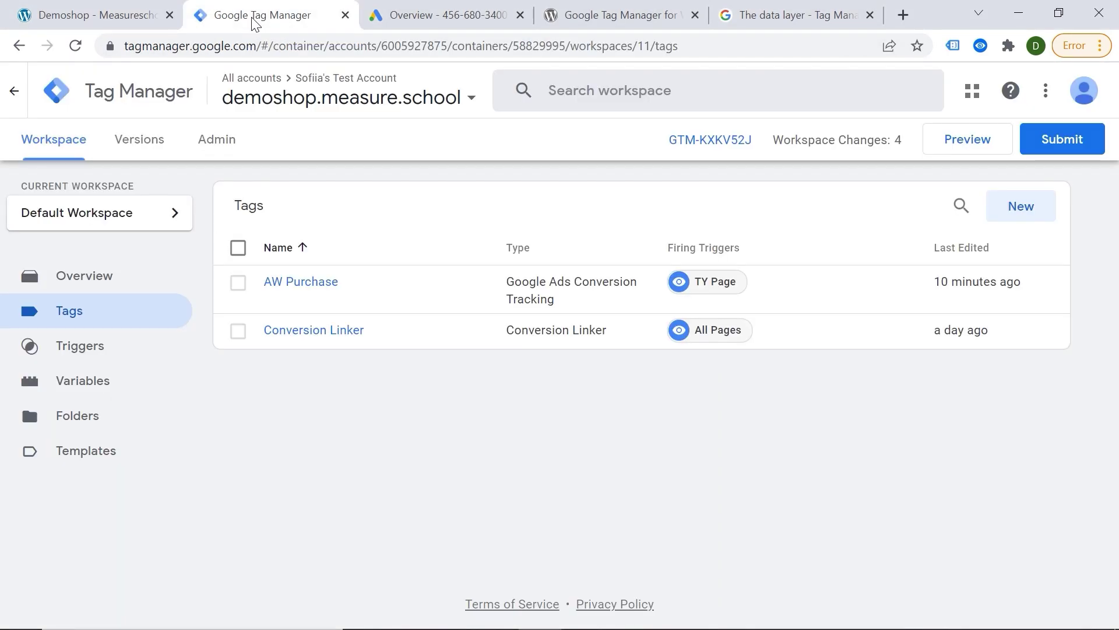
left_click(412, 20)
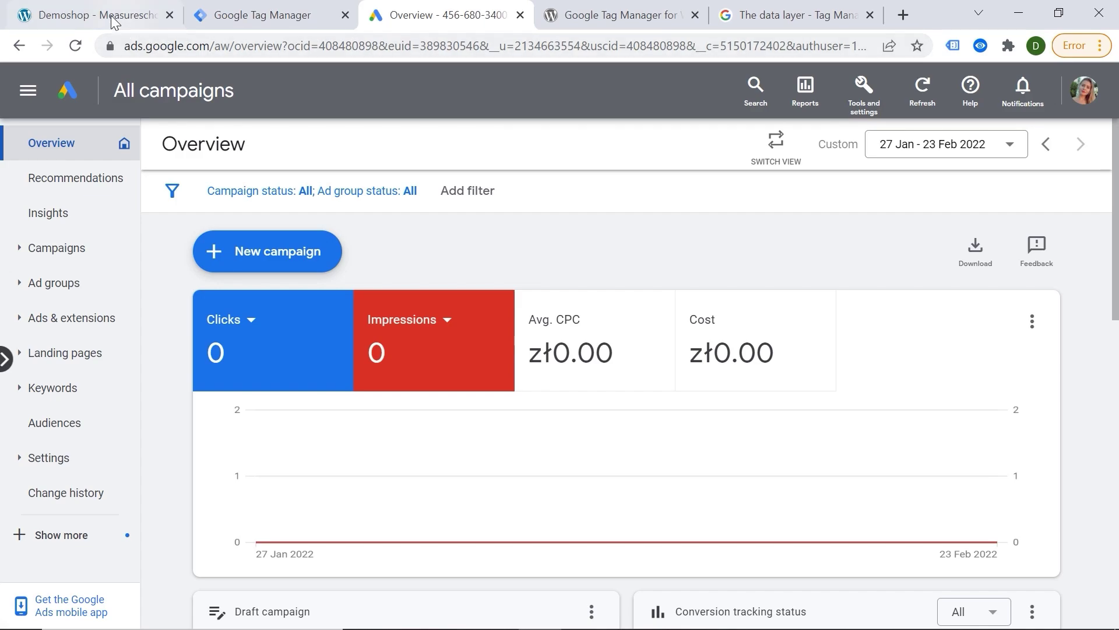
left_click(96, 15)
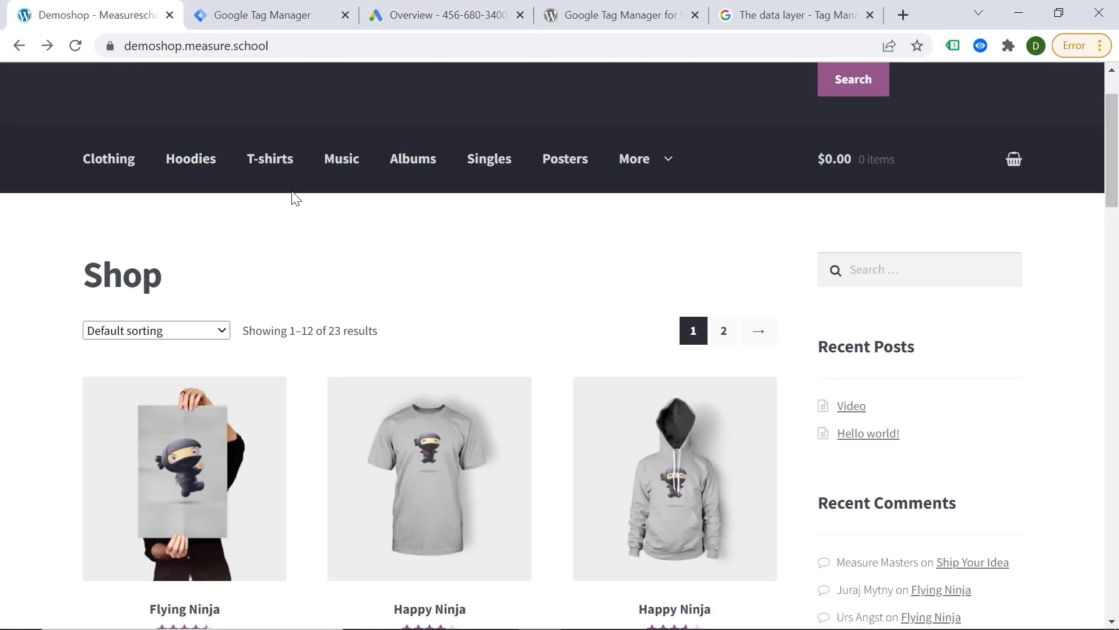
scroll(293, 193, "down", 1)
scroll(293, 210, "down", 1)
scroll(383, 216, "down", 1)
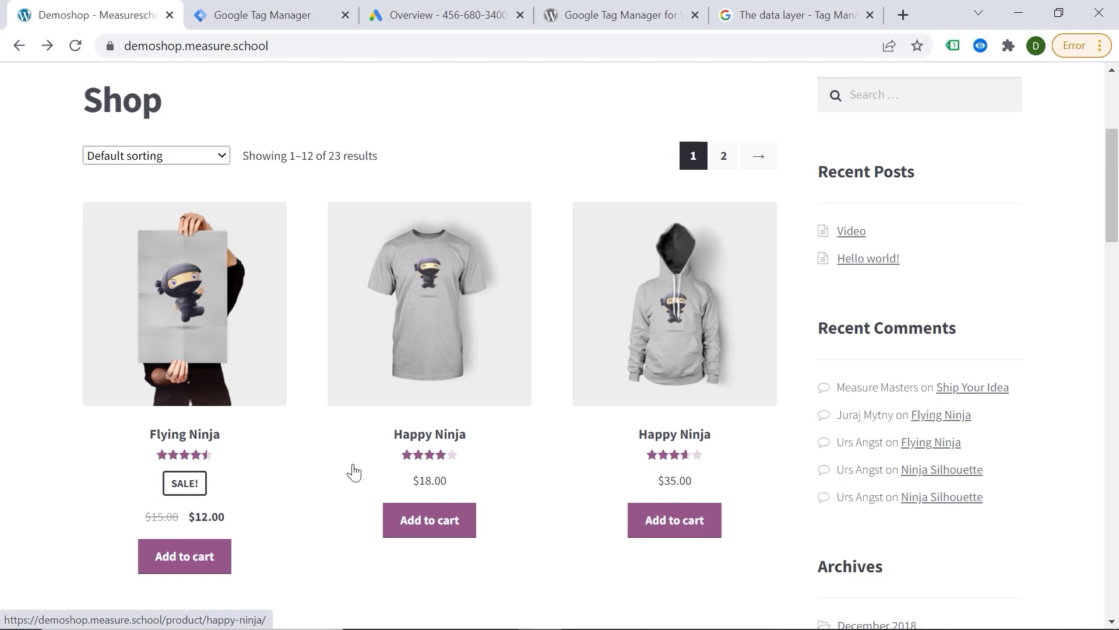
left_click(786, 13)
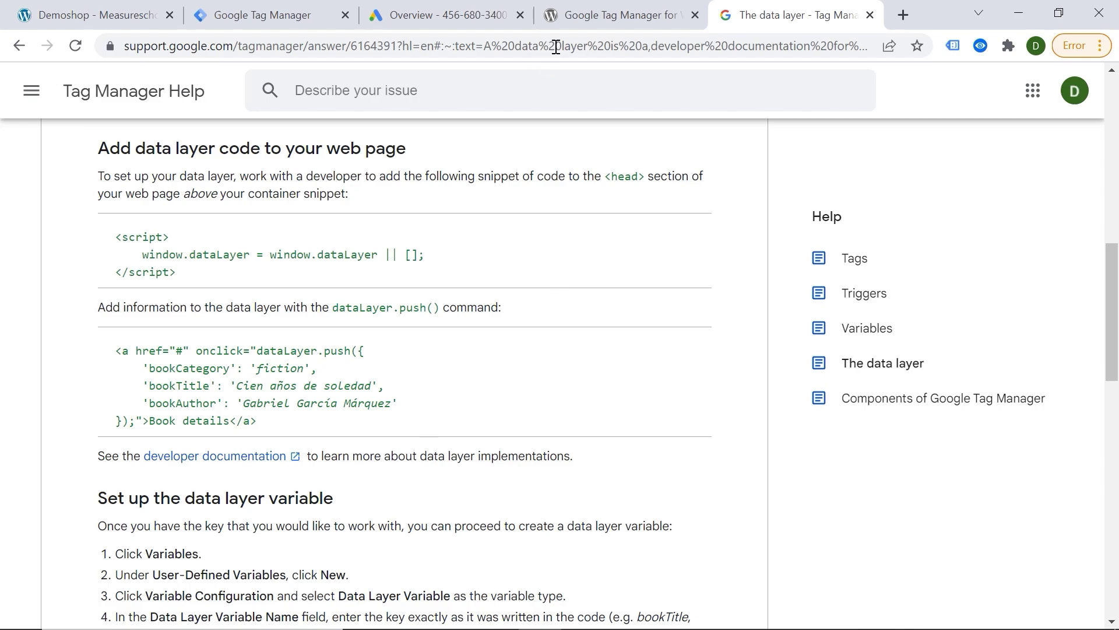
Bring up the Google Tag Manager for WordPress plugin page by Thomas Geiger.
left_click(584, 22)
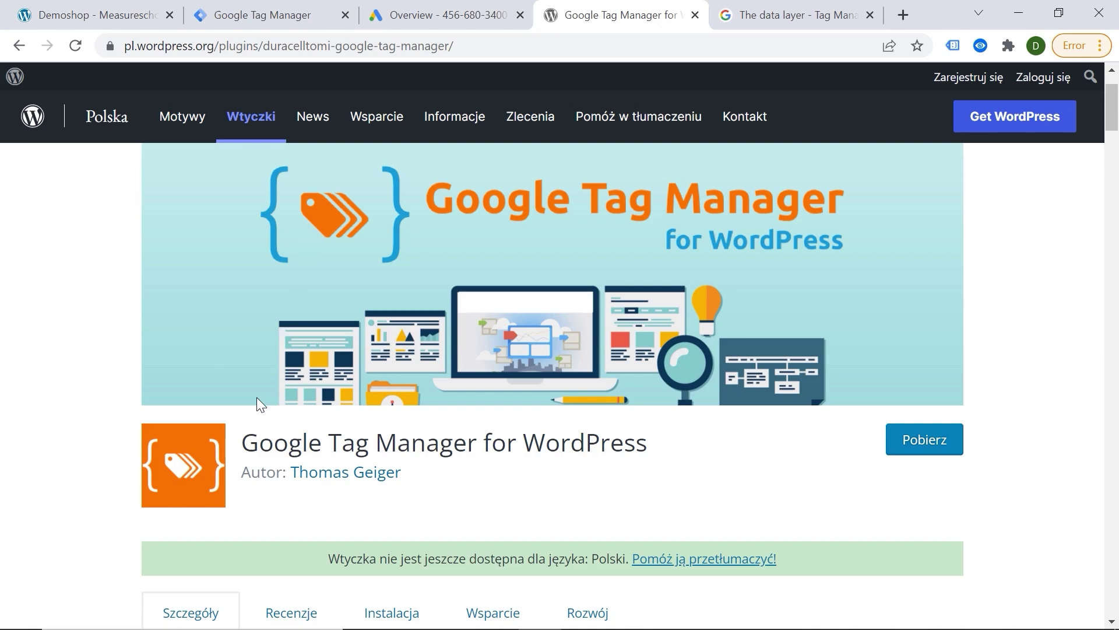
scroll(271, 239, "down", 1)
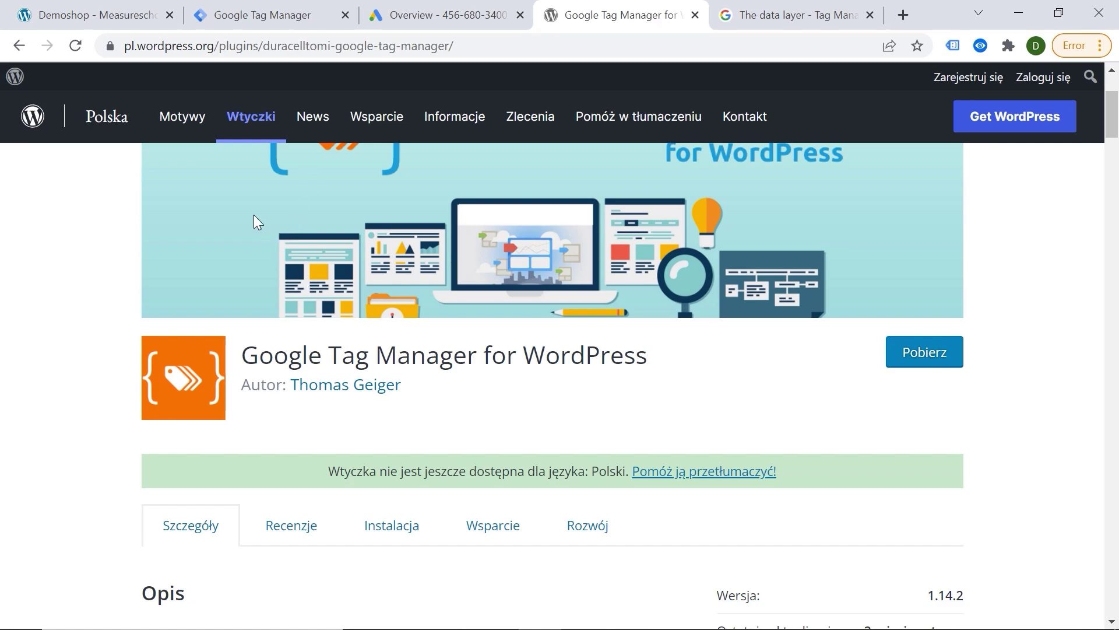
scroll(464, 272, "up", 1)
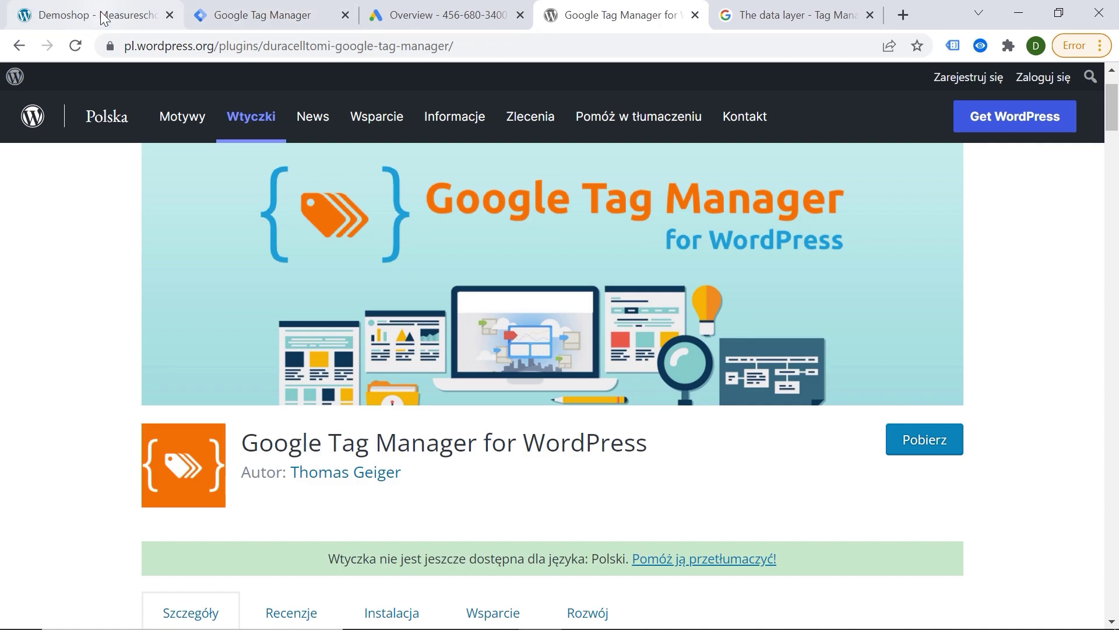
Go back from the WordPress.org plugin page to the Demoshop shop page.
left_click(103, 18)
scroll(361, 282, "up", 3)
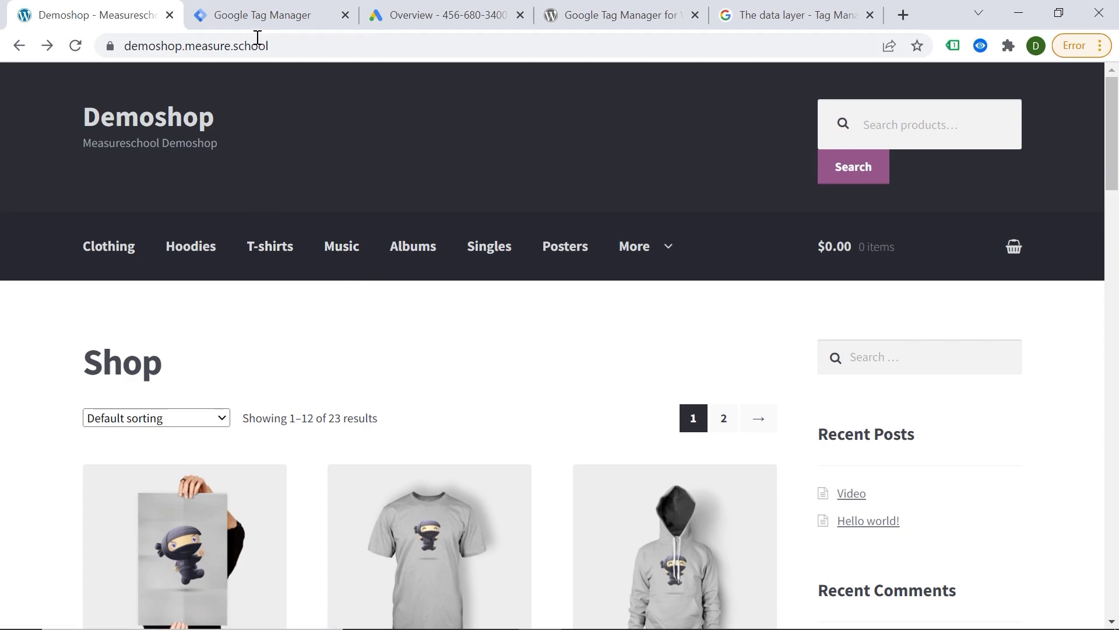
Start a GTM preview session and place a test order for the Flying Ninja poster.
left_click(275, 15)
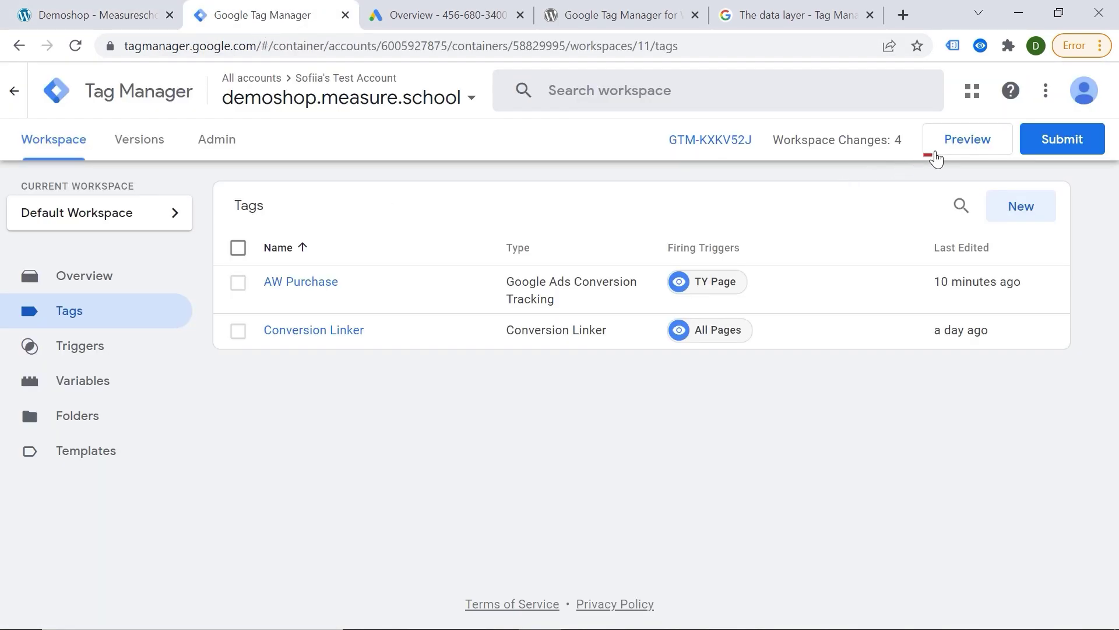
left_click(962, 141)
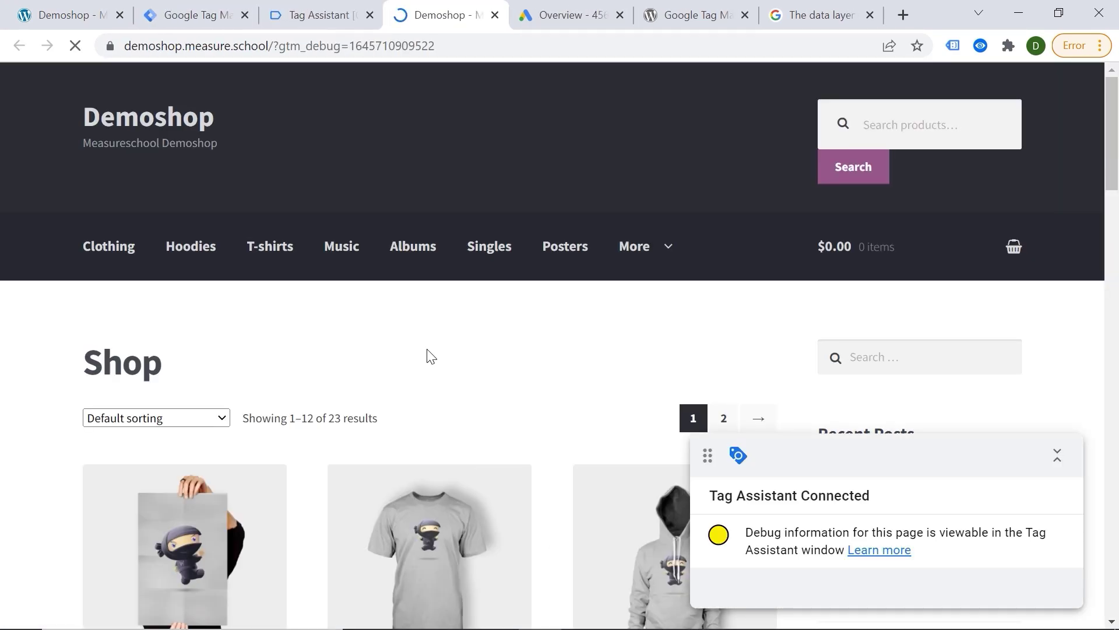
scroll(392, 308, "down", 3)
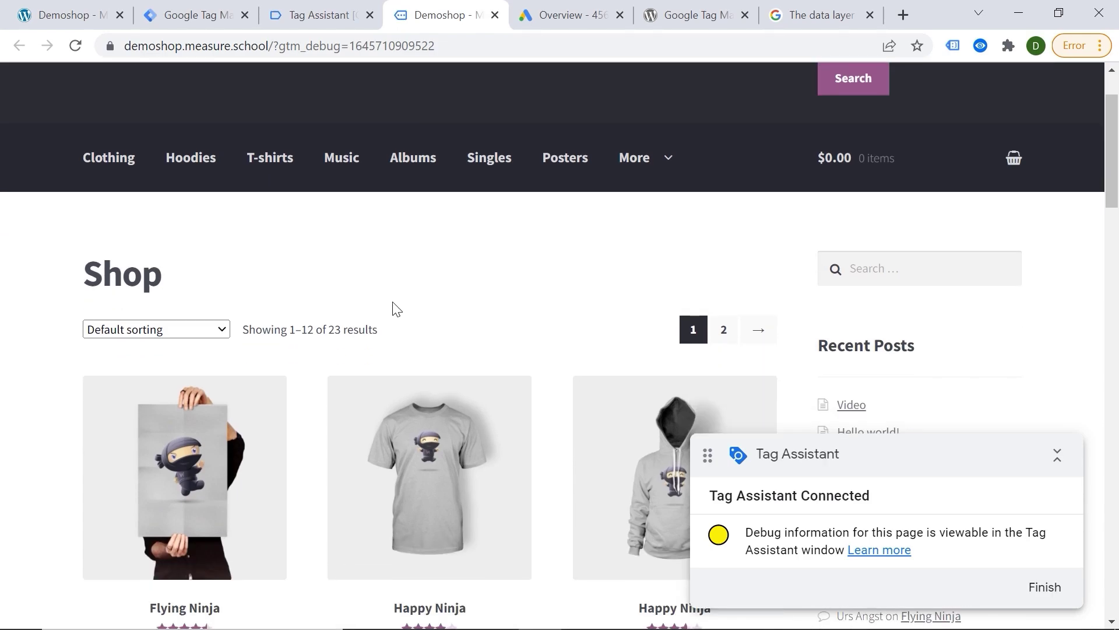
left_click(192, 561)
left_click(198, 595)
scroll(707, 325, "down", 5)
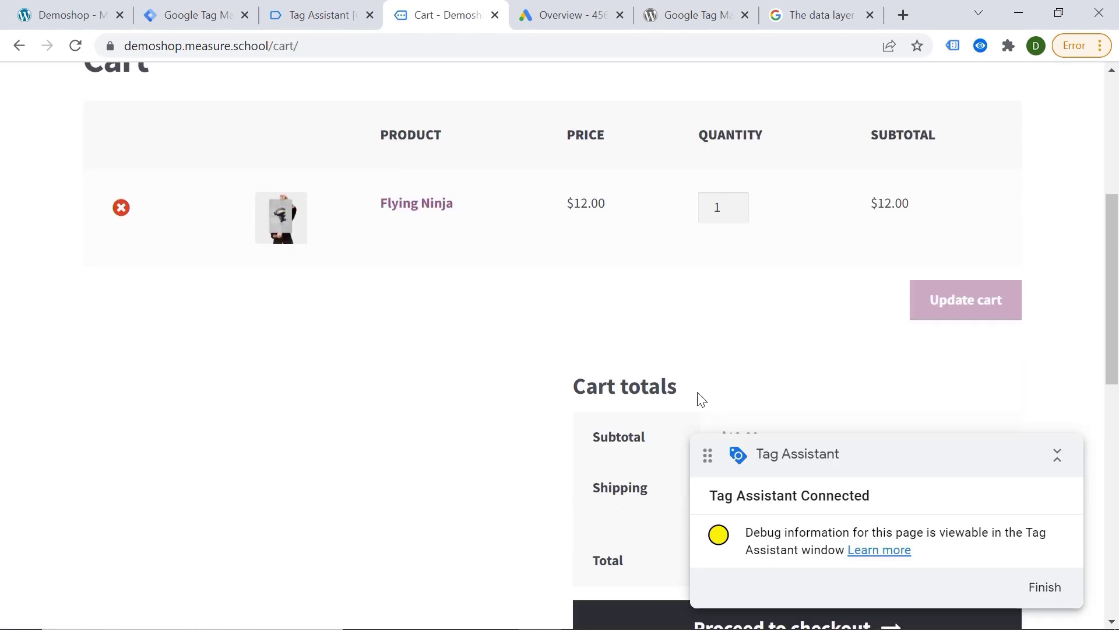
left_click(627, 540)
scroll(535, 435, "down", 3)
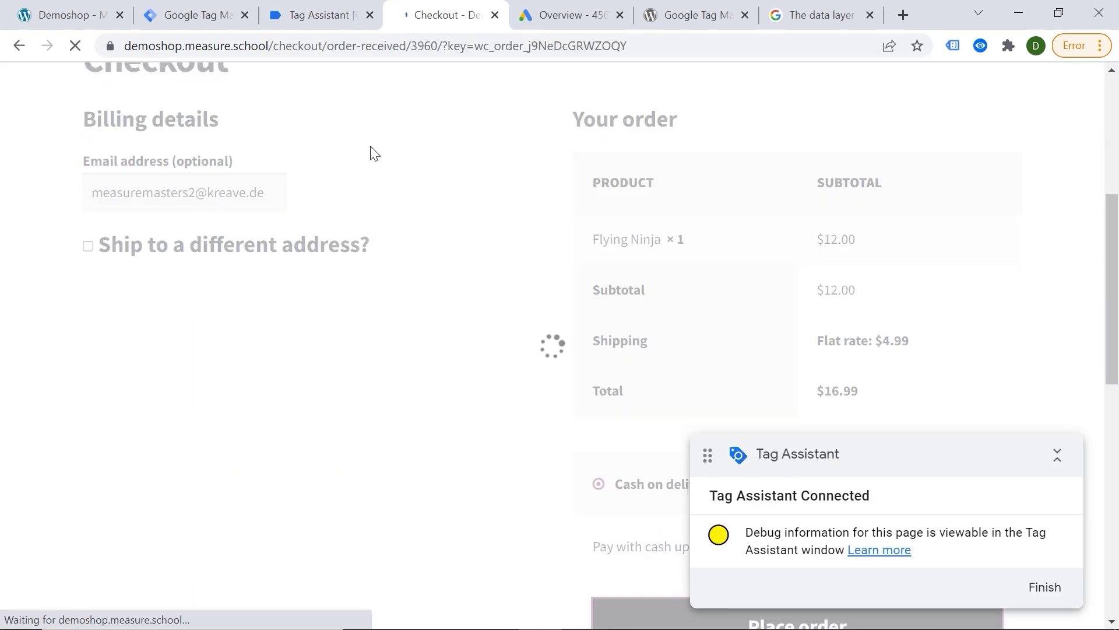
left_click(631, 620)
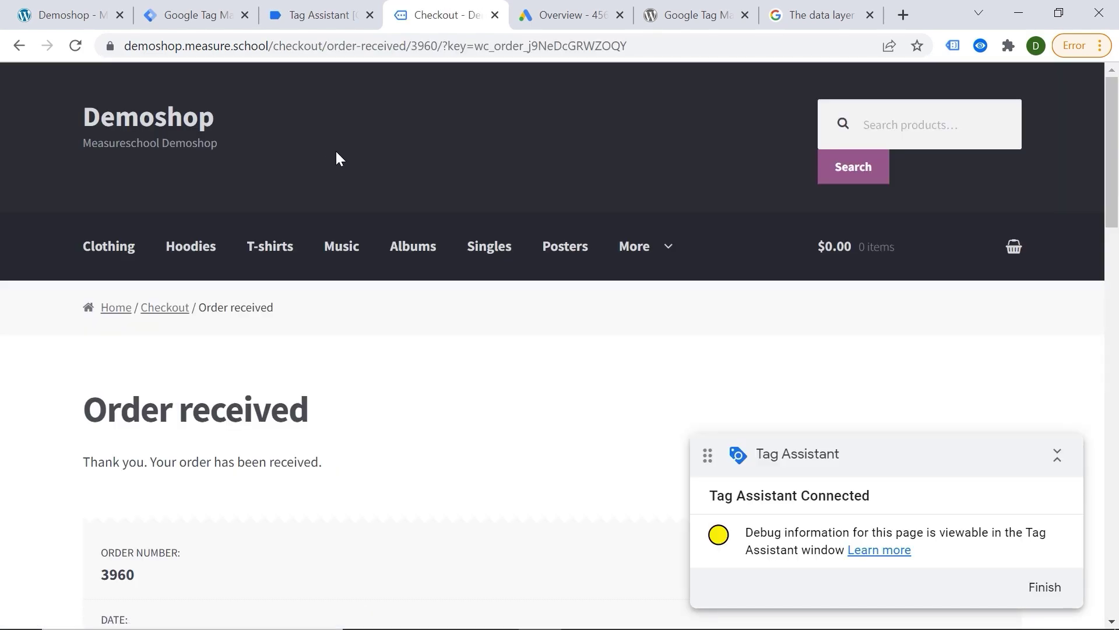
In Tag Assistant, show the Data Layer values of the gtm4wp.orderCompletedEEC message.
left_click(313, 20)
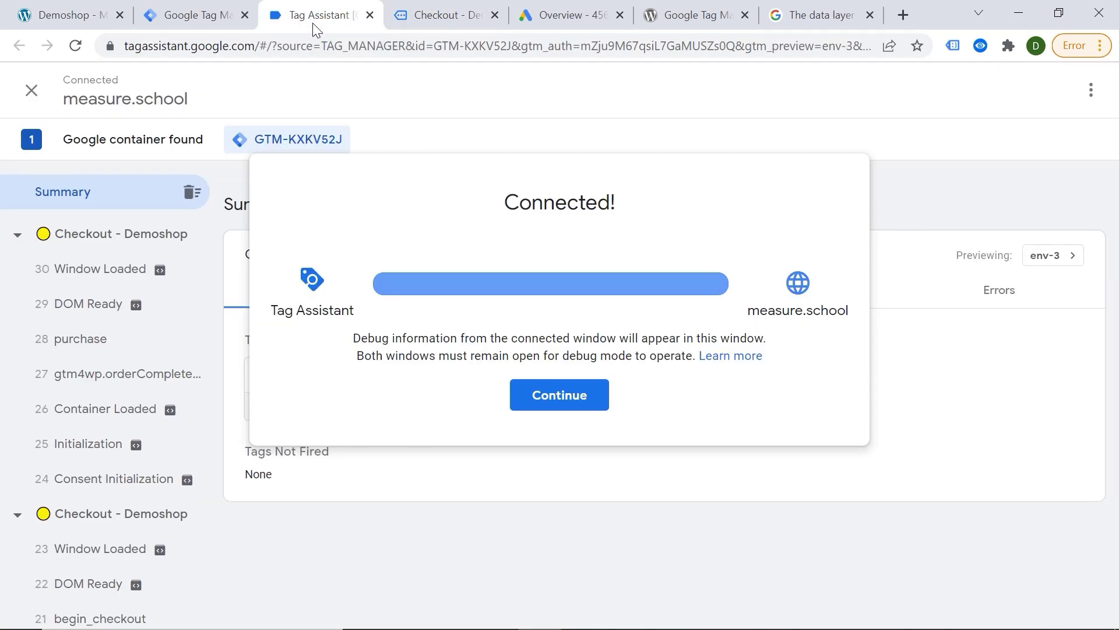
left_click(550, 402)
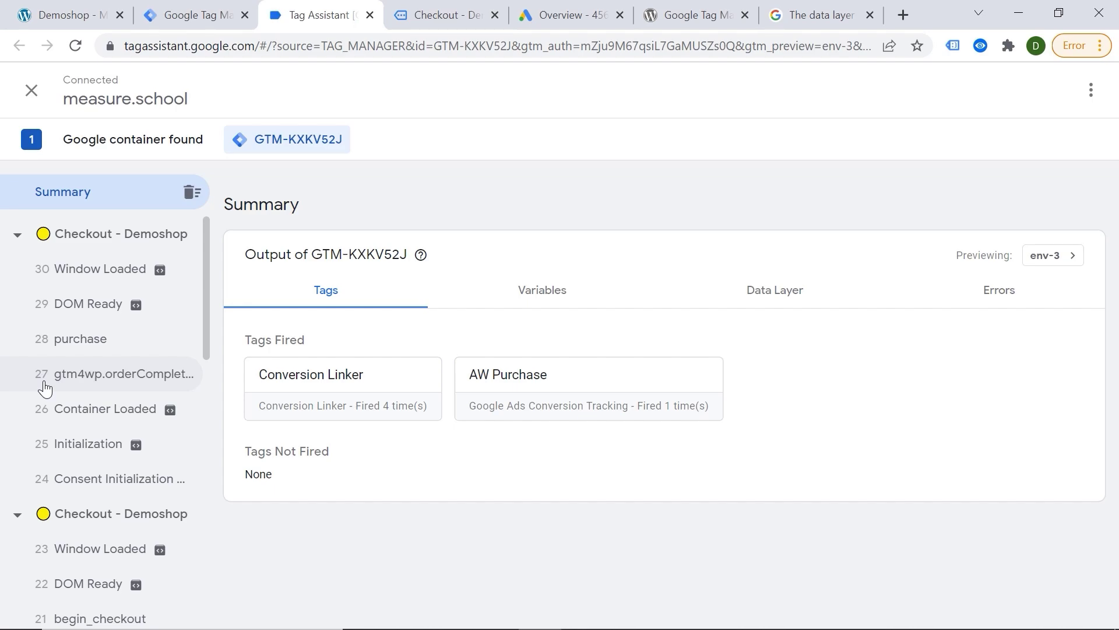
left_click(45, 389)
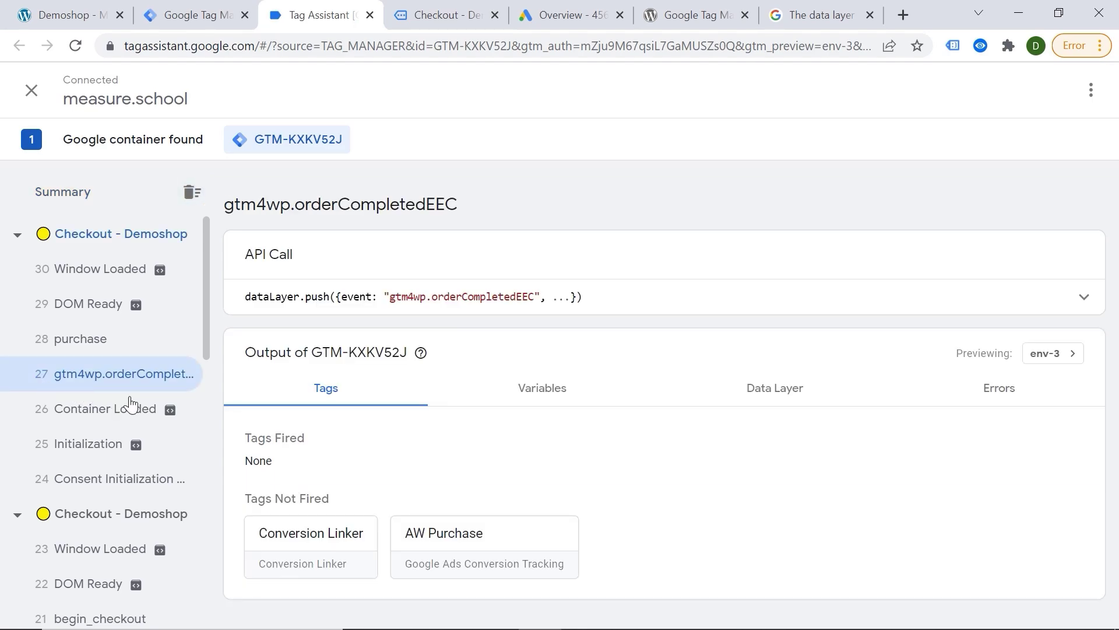
left_click(759, 398)
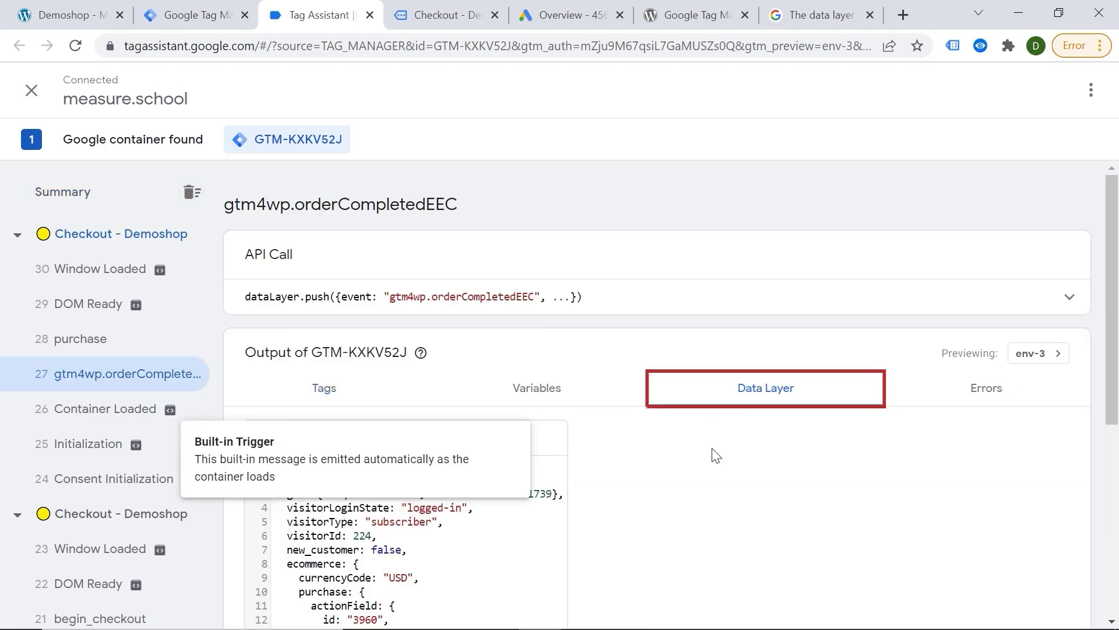
scroll(703, 475, "down", 2)
scroll(519, 404, "down", 1)
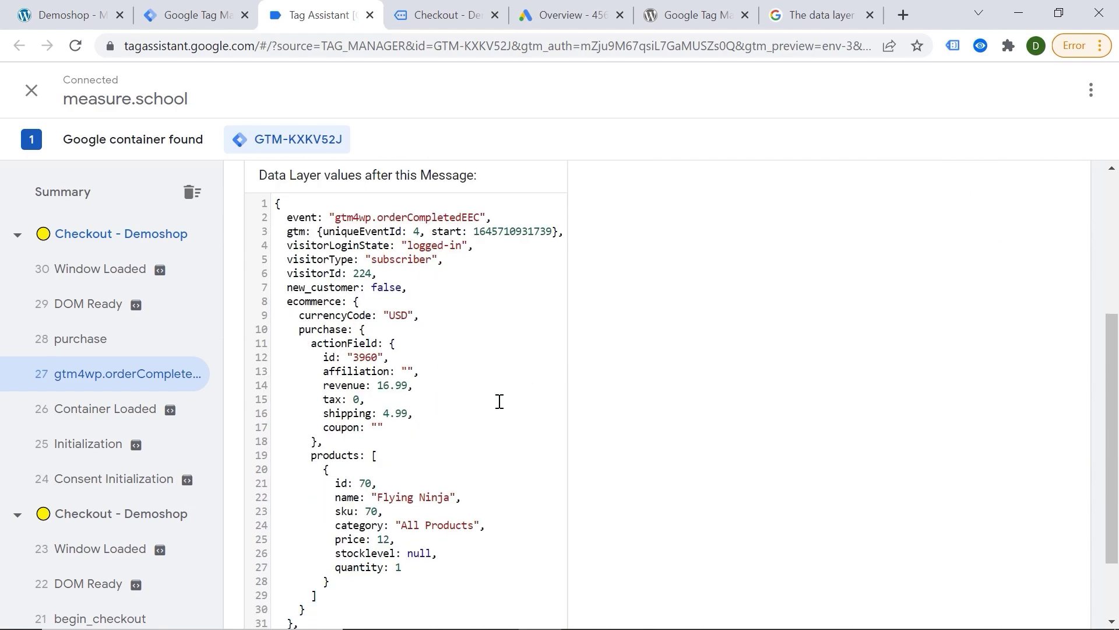
scroll(461, 388, "down", 2)
scroll(418, 381, "up", 1)
scroll(402, 395, "up", 2)
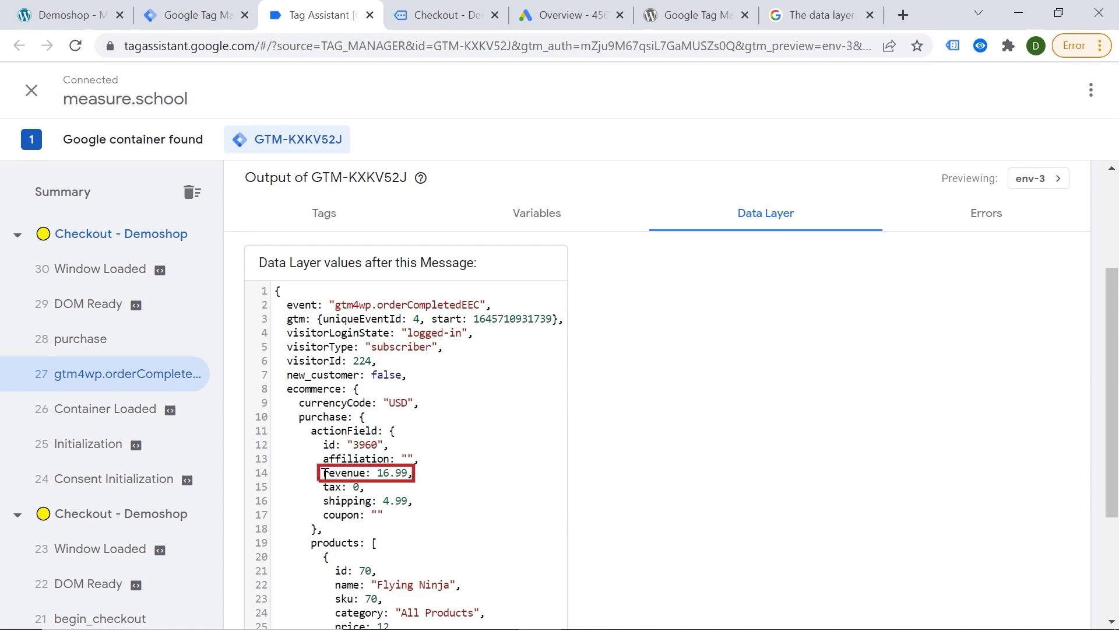
Trace the ecommerce > purchase > actionField > revenue path to its 16.99 value.
double_click(333, 472)
double_click(387, 472)
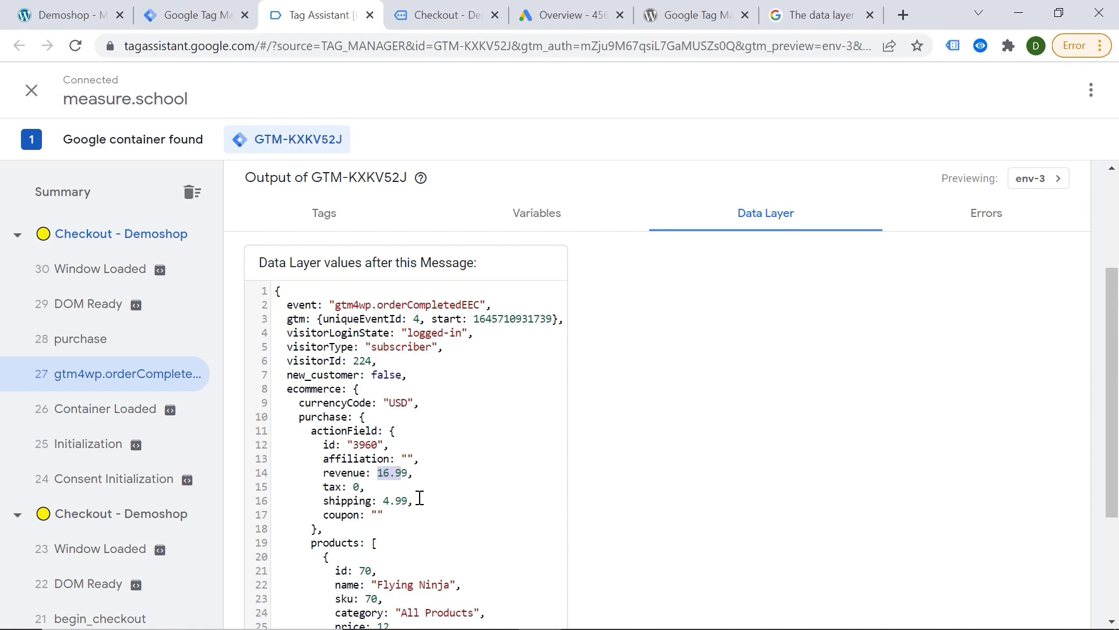
left_click(313, 392)
double_click(313, 392)
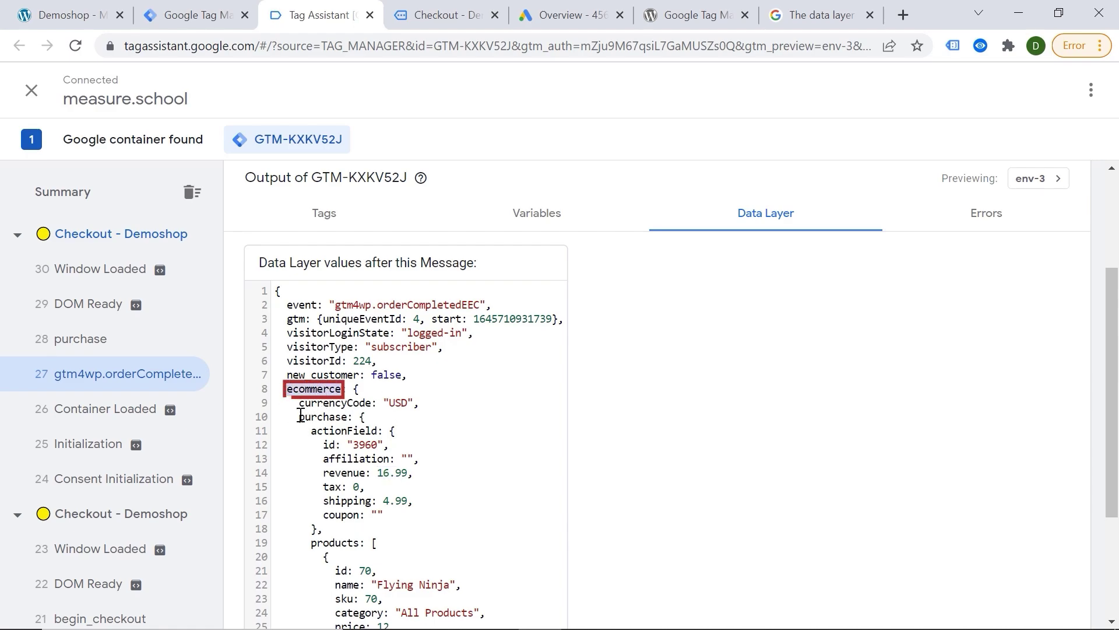
left_click_drag(299, 418, 335, 419)
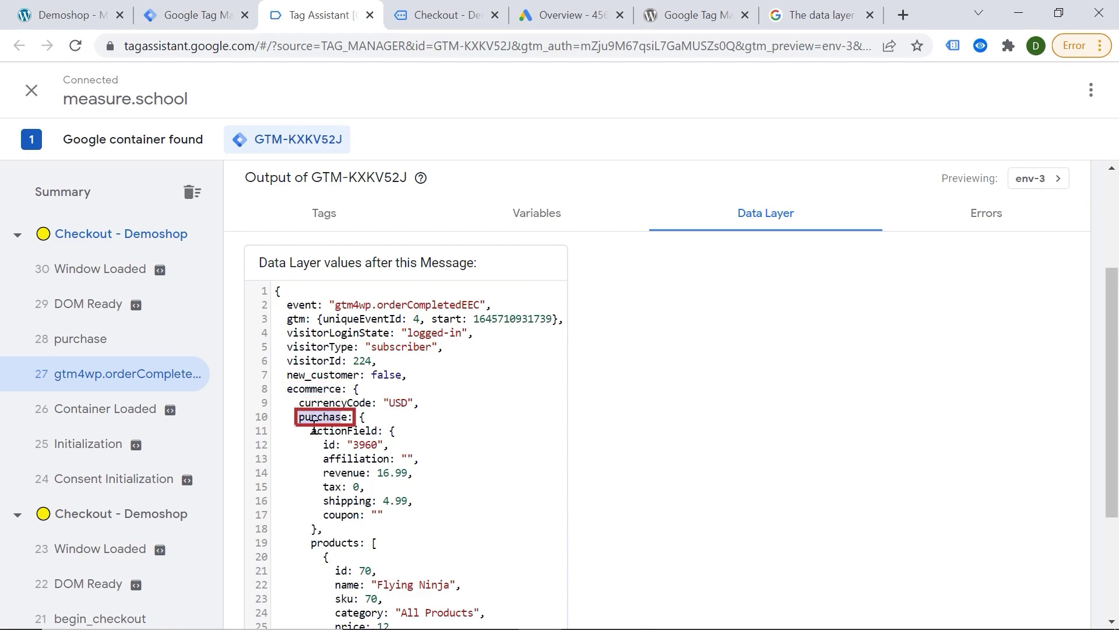
double_click(344, 430)
left_click_drag(316, 472, 368, 472)
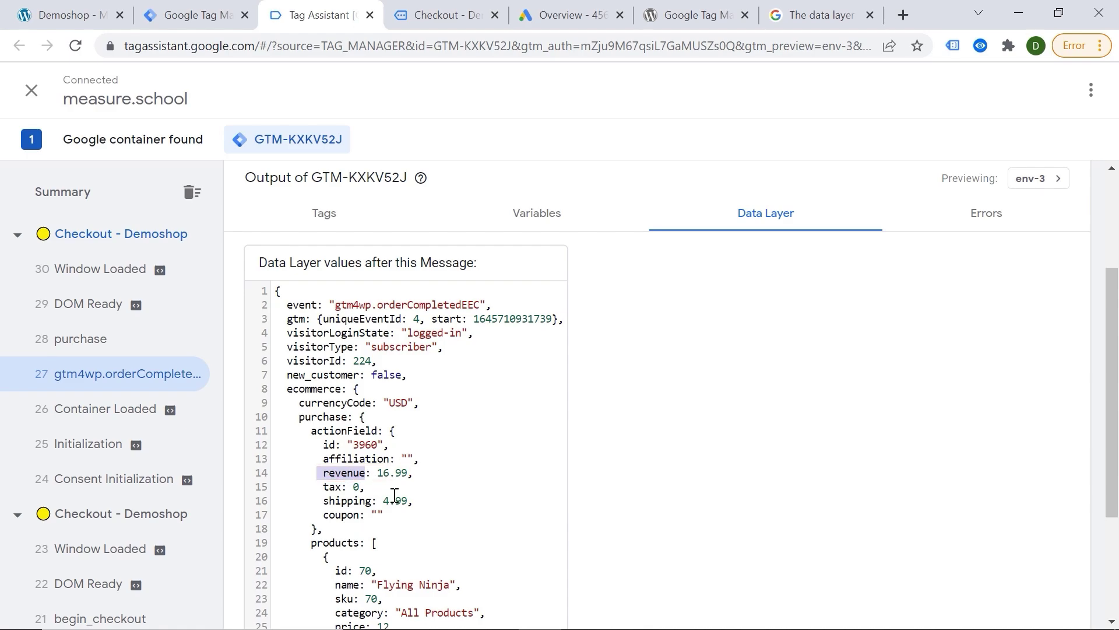
double_click(389, 473)
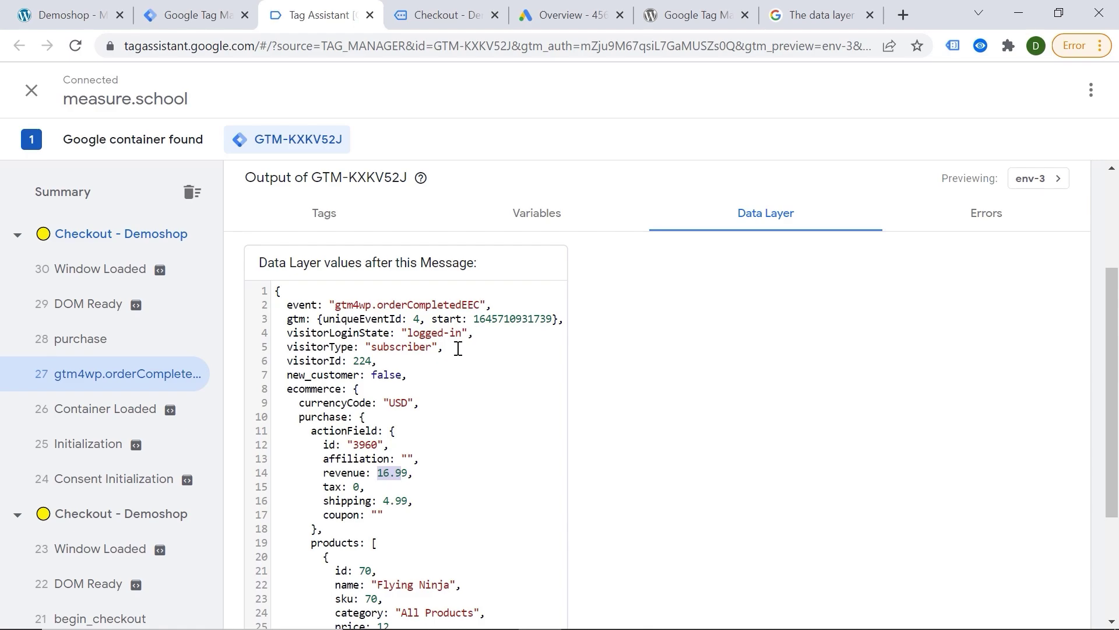
Find the flattened key ecommerce.purchase.actionField.revenue (16.99) in the datalayer checker's order-completed event.
left_click(415, 23)
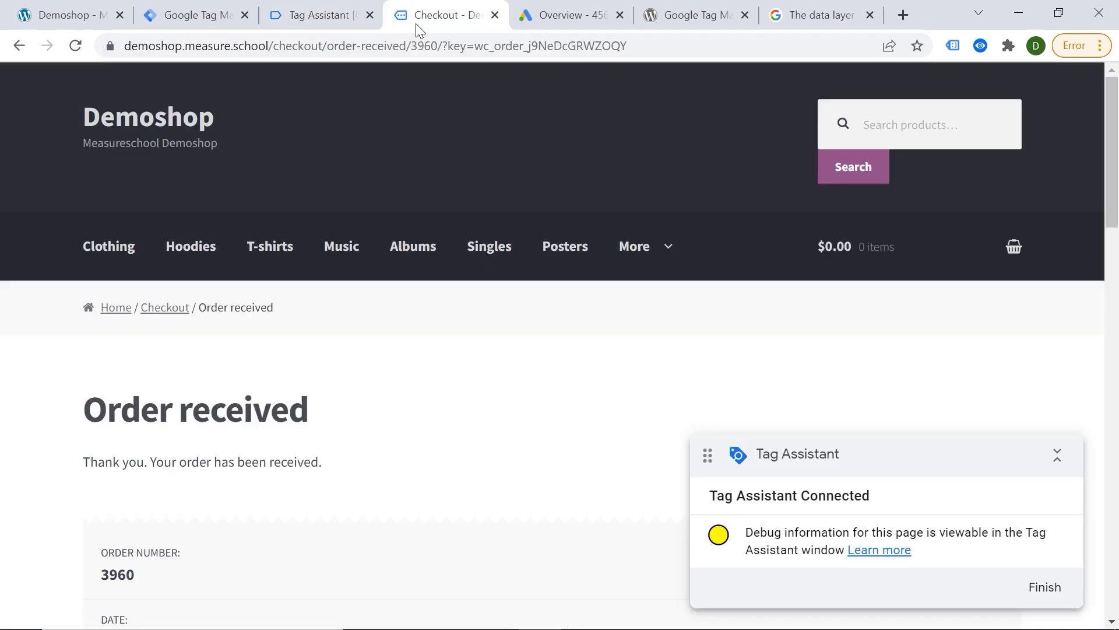
left_click(983, 49)
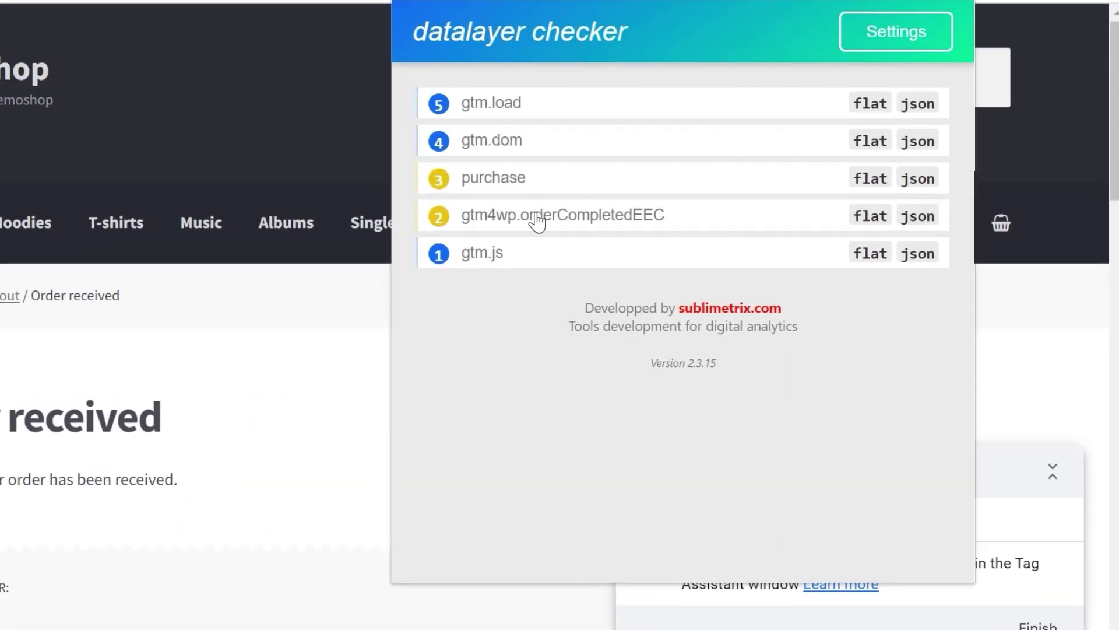
left_click(537, 224)
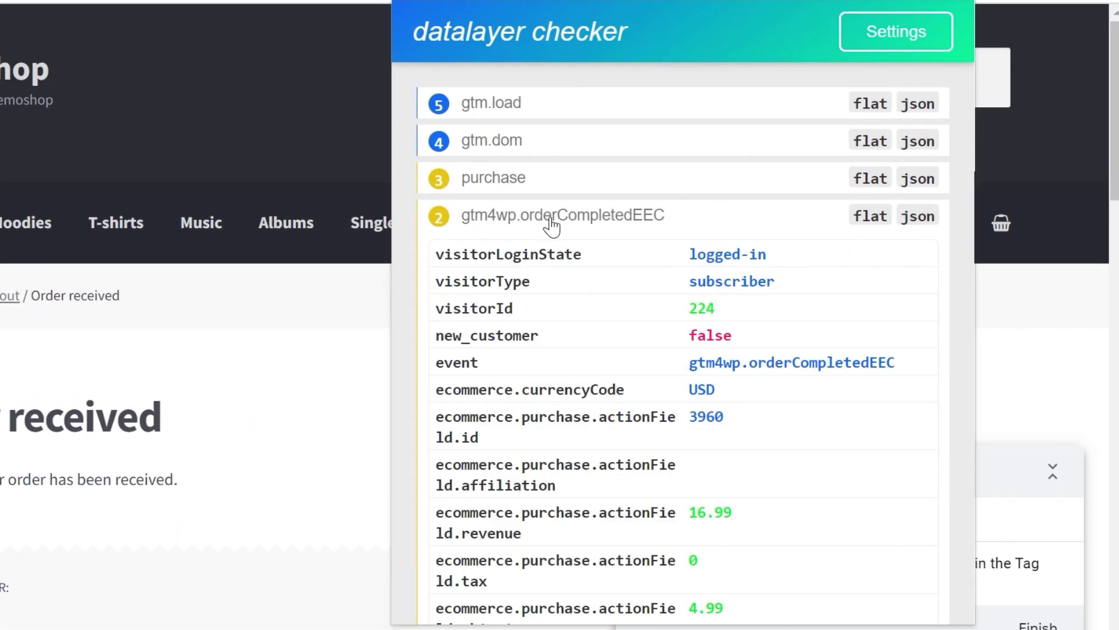
scroll(560, 245, "down", 1)
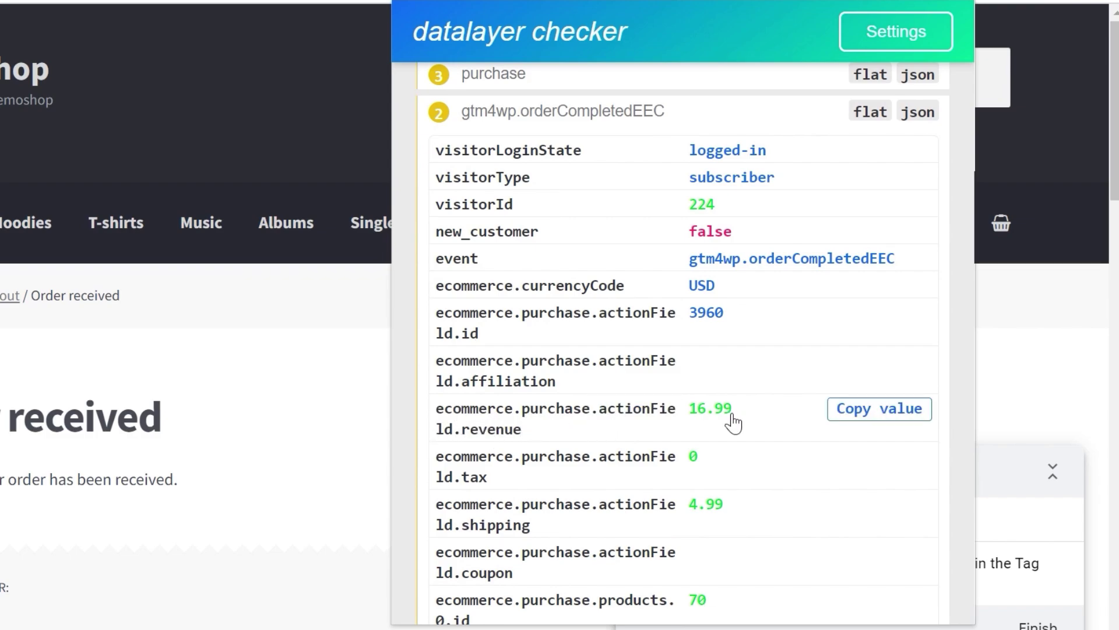
mouse_move(557, 419)
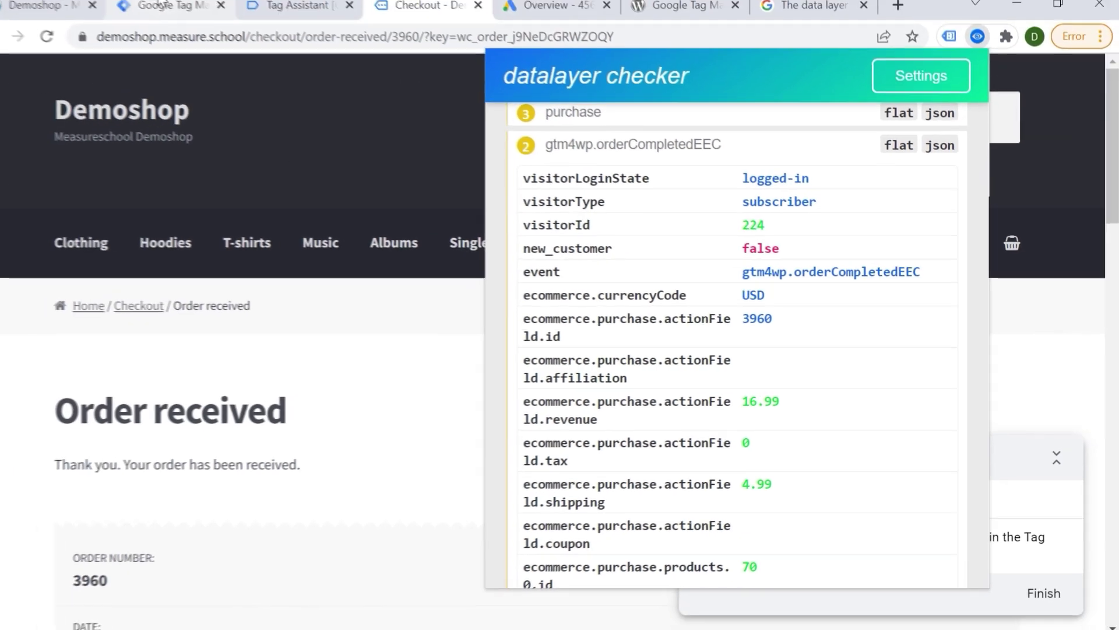
Create a Data Layer Variable 'Revenue' with key ecommerce.purchase.actionField.revenue and save it.
left_click(189, 15)
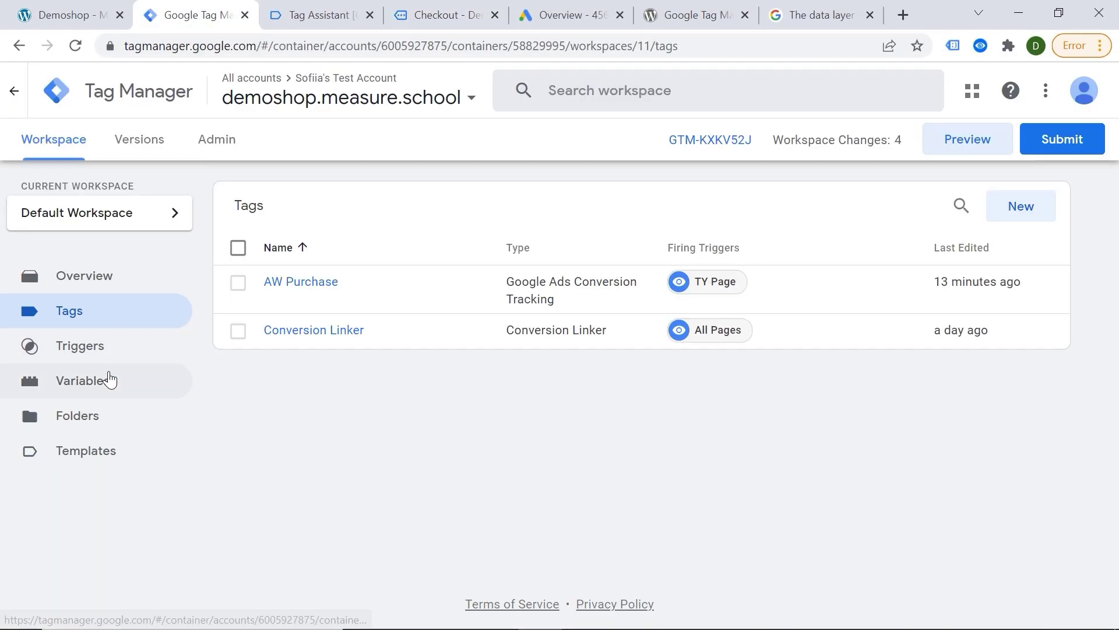
left_click(110, 379)
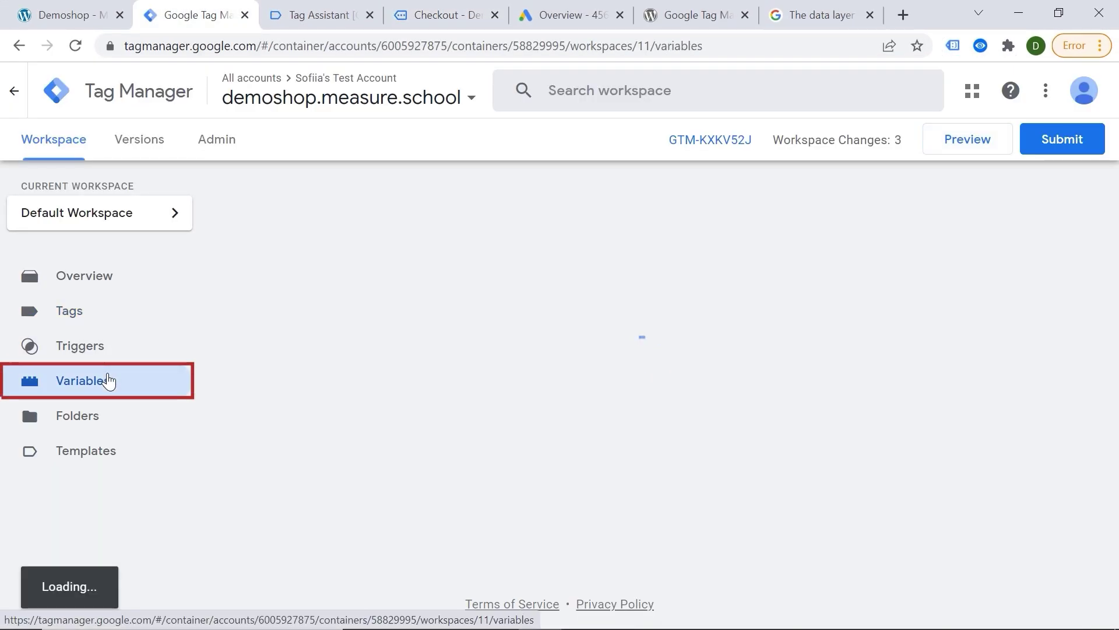
scroll(368, 340, "down", 1)
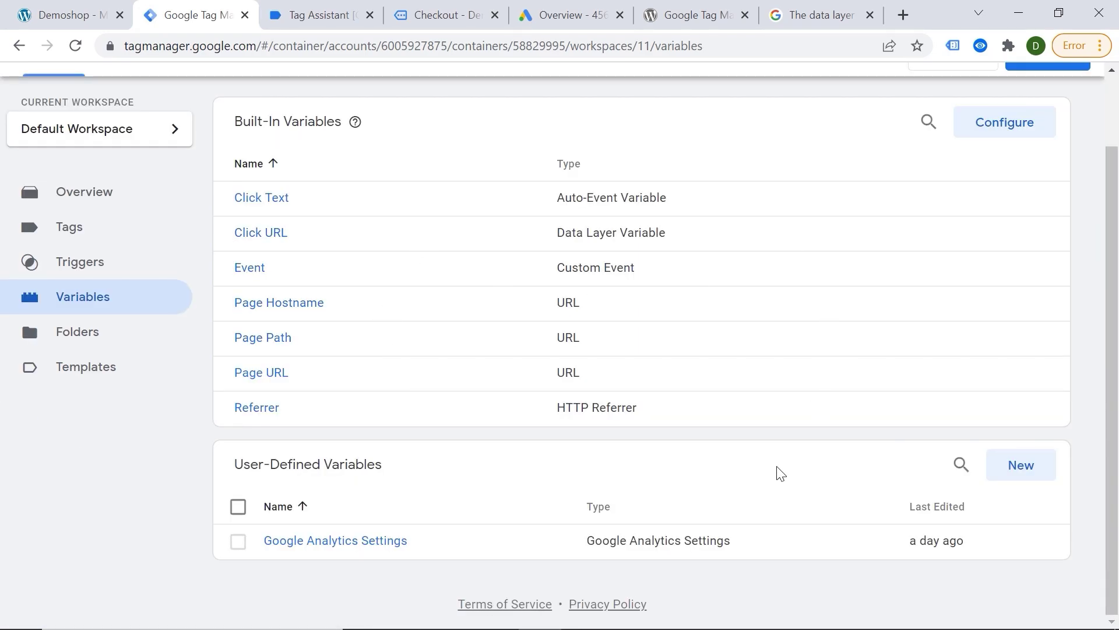
left_click(1032, 466)
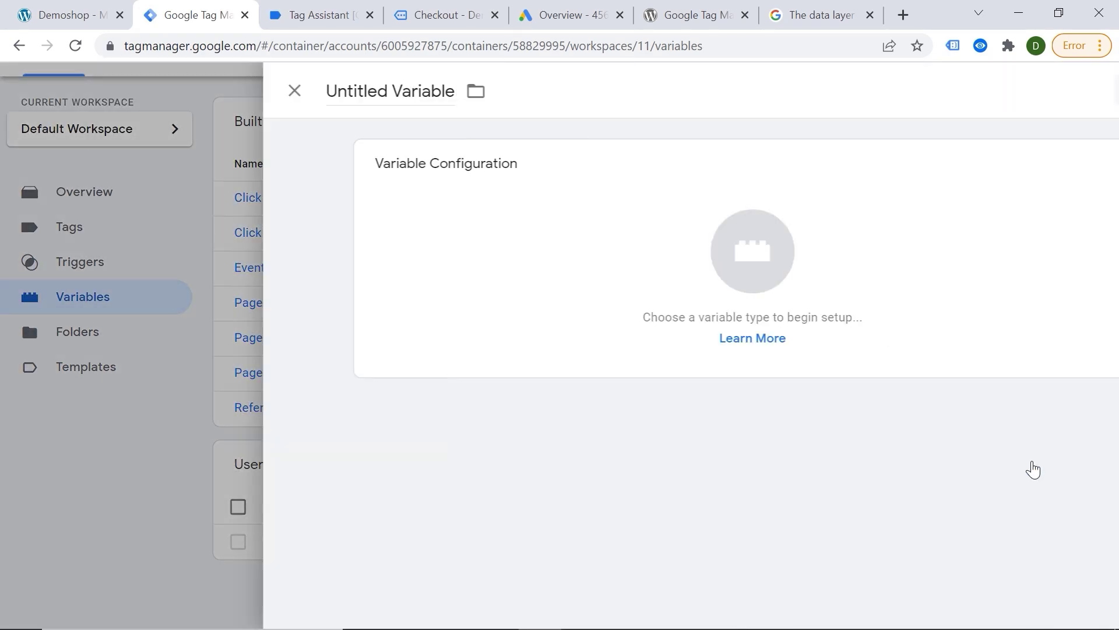
left_click(758, 279)
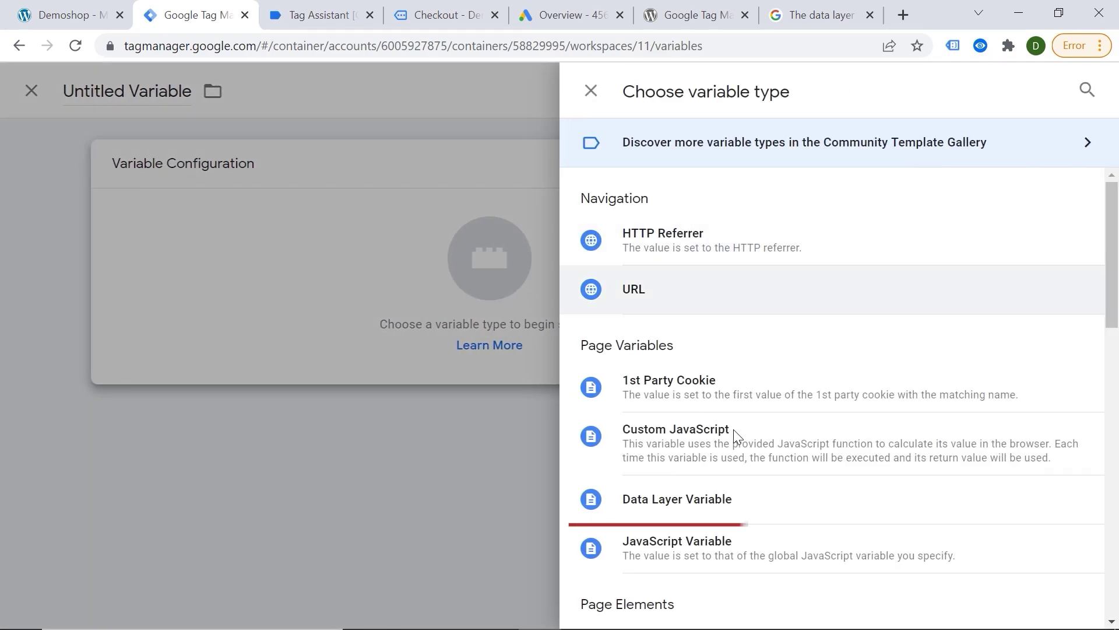
left_click(747, 509)
left_click(325, 340)
type("ecommerce.purchase.actionField.revenue")
left_click(285, 98)
triple_click(285, 98)
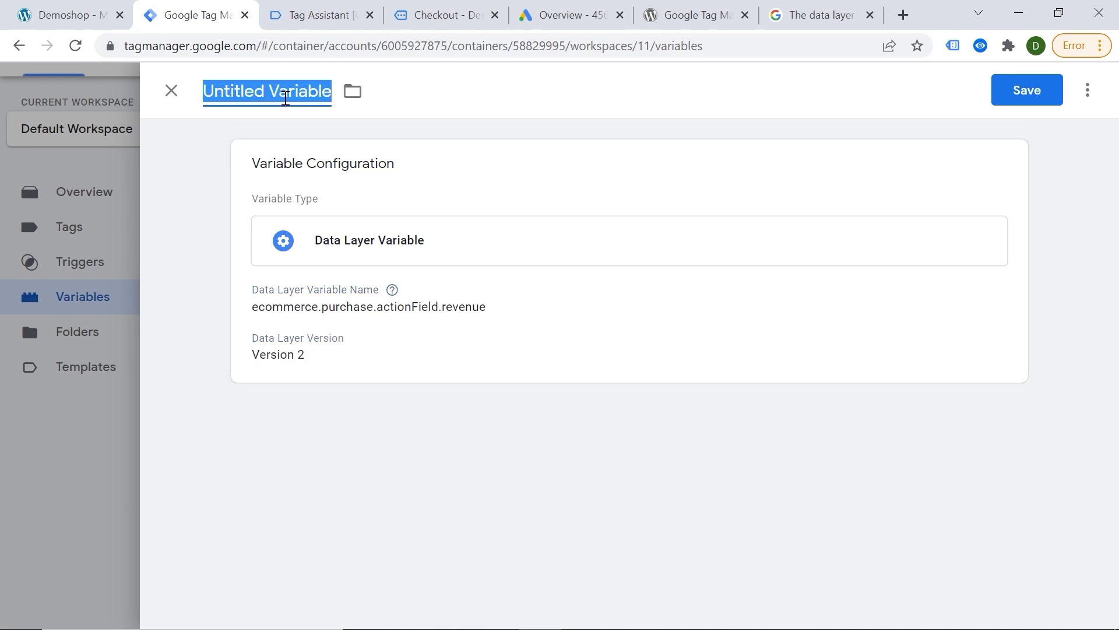
type("Revenue")
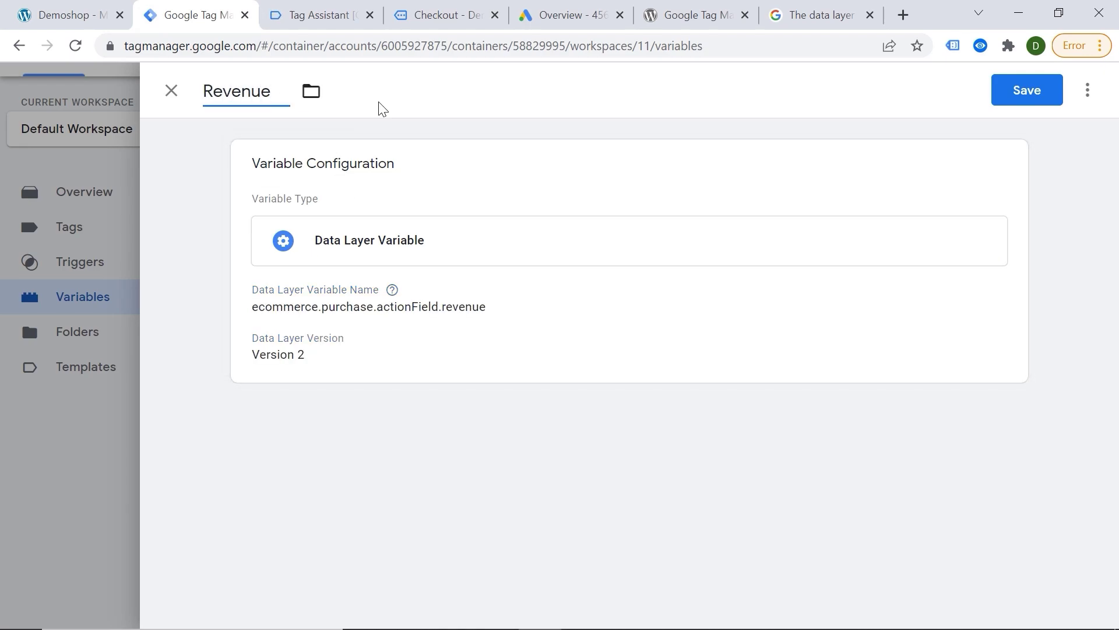
left_click(1002, 98)
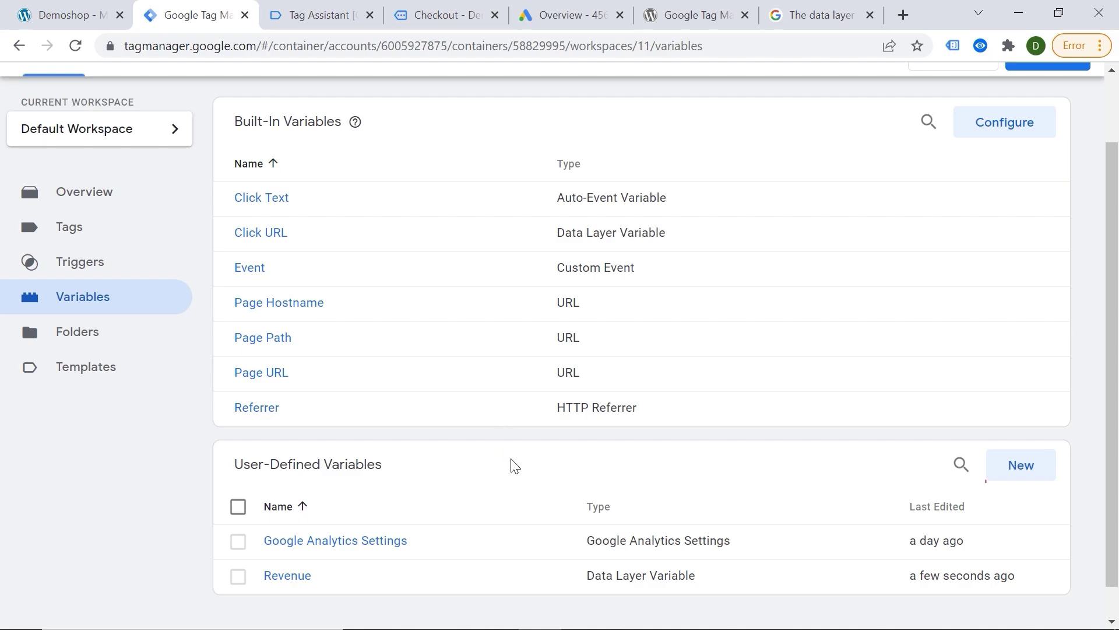
Start a second Data Layer Variable, then return to Tag Assistant's data layer view.
left_click(1023, 478)
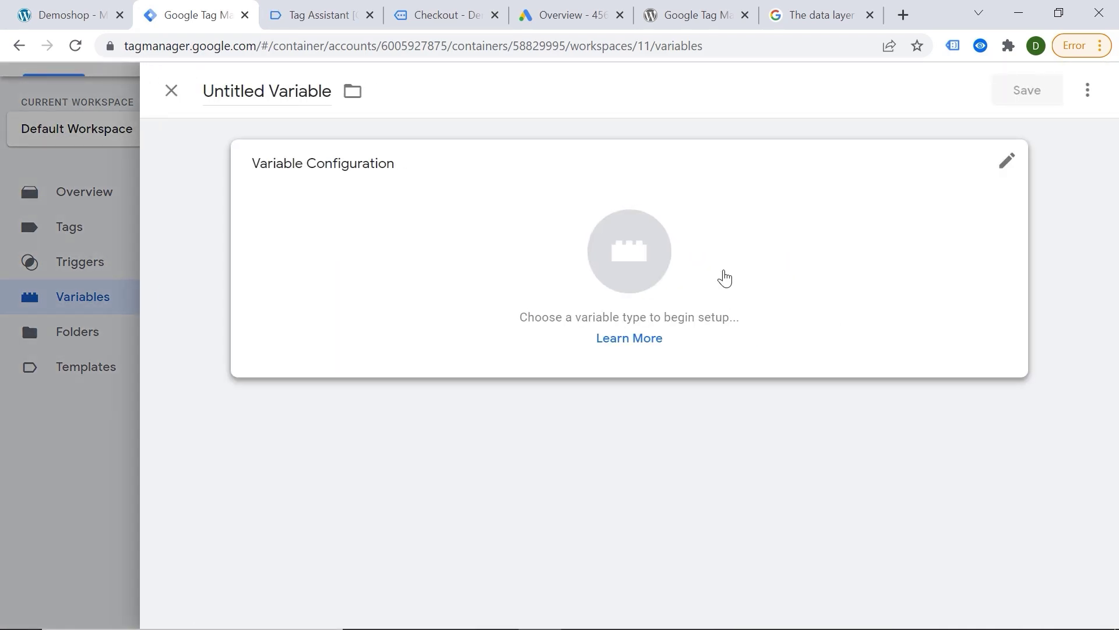
left_click(722, 277)
left_click(701, 500)
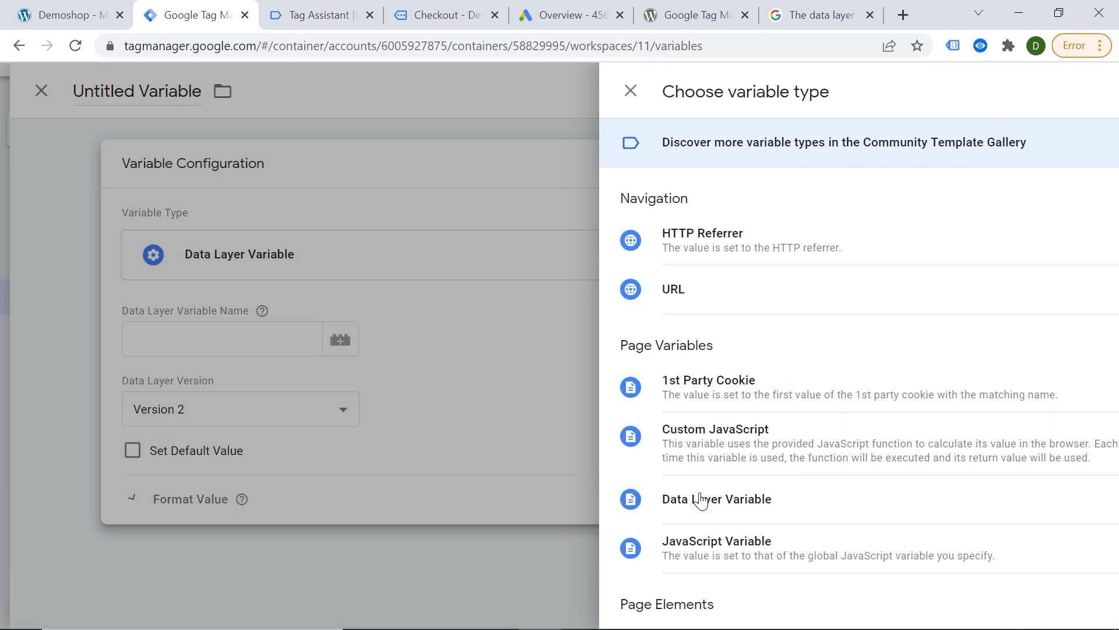
left_click(319, 16)
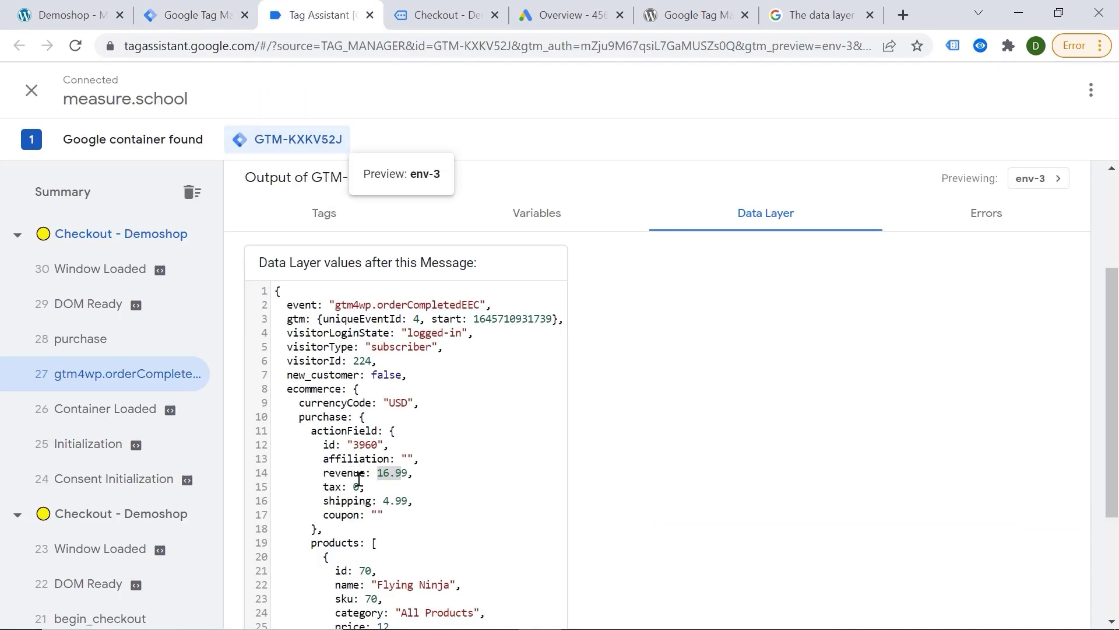
left_click_drag(353, 446, 376, 446)
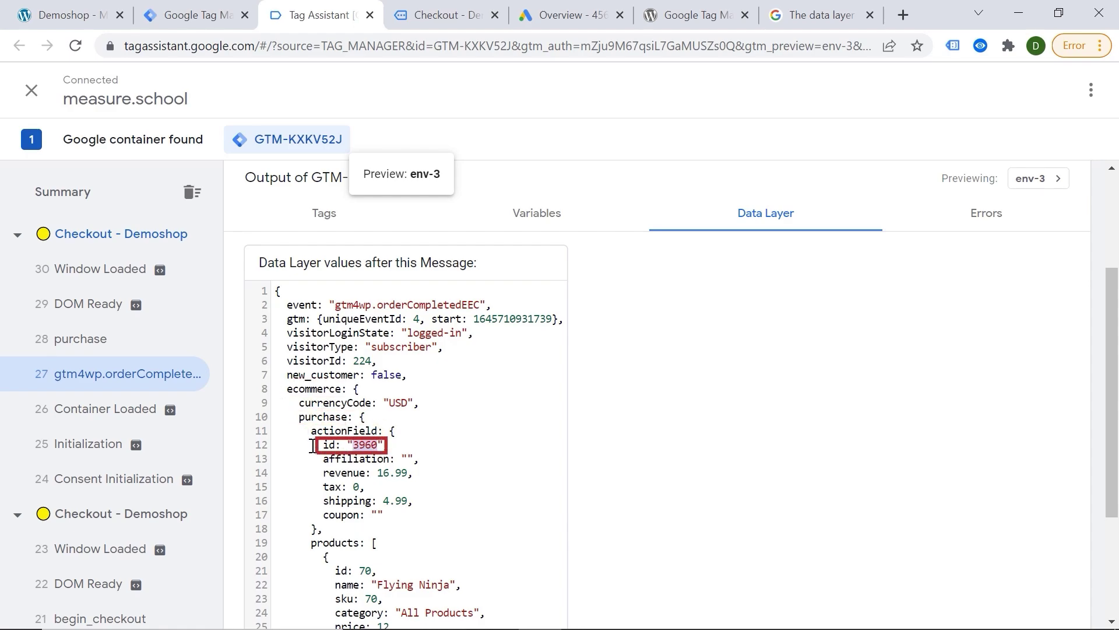
Copy the ecommerce.purchase.products.0.id key from the datalayer checker's gtm4wp.orderCompletedEEC event.
left_click(457, 10)
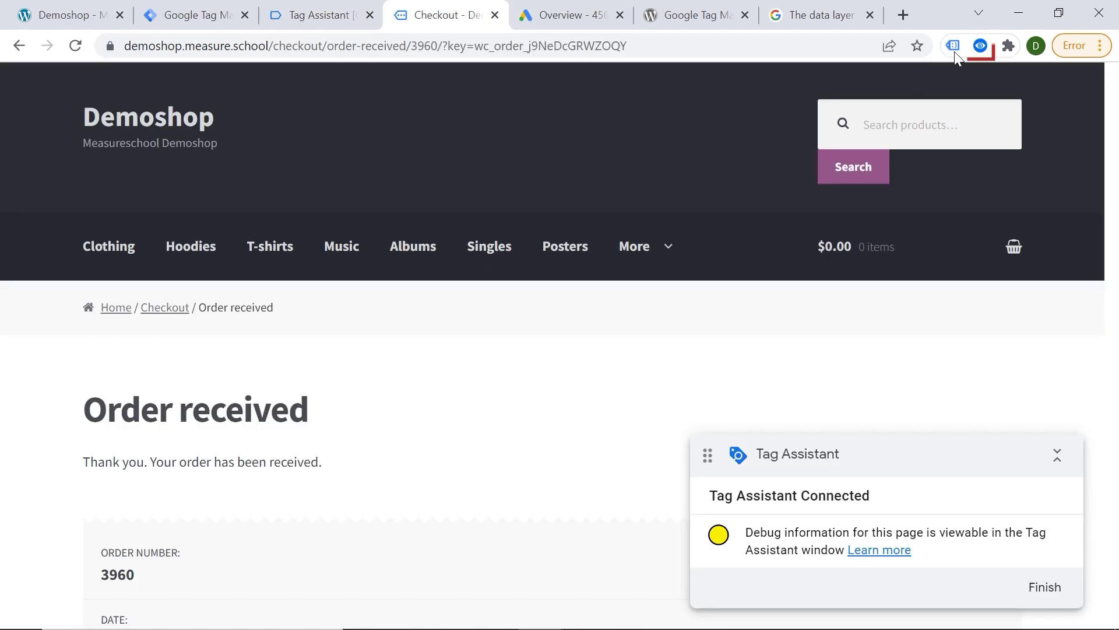
left_click(980, 48)
left_click(647, 242)
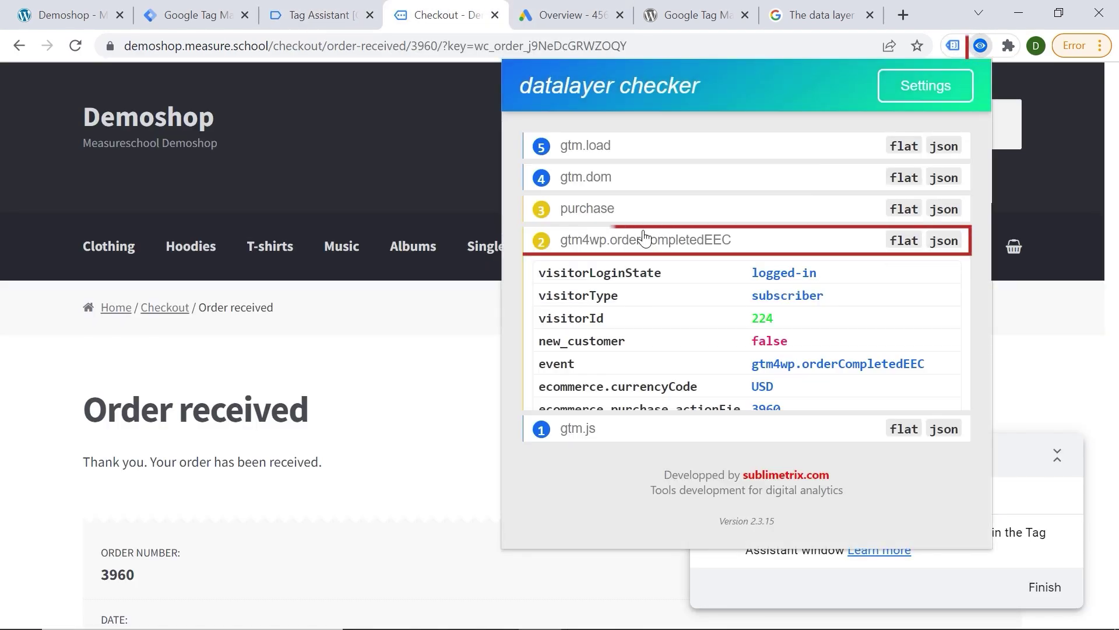
scroll(639, 239, "down", 1)
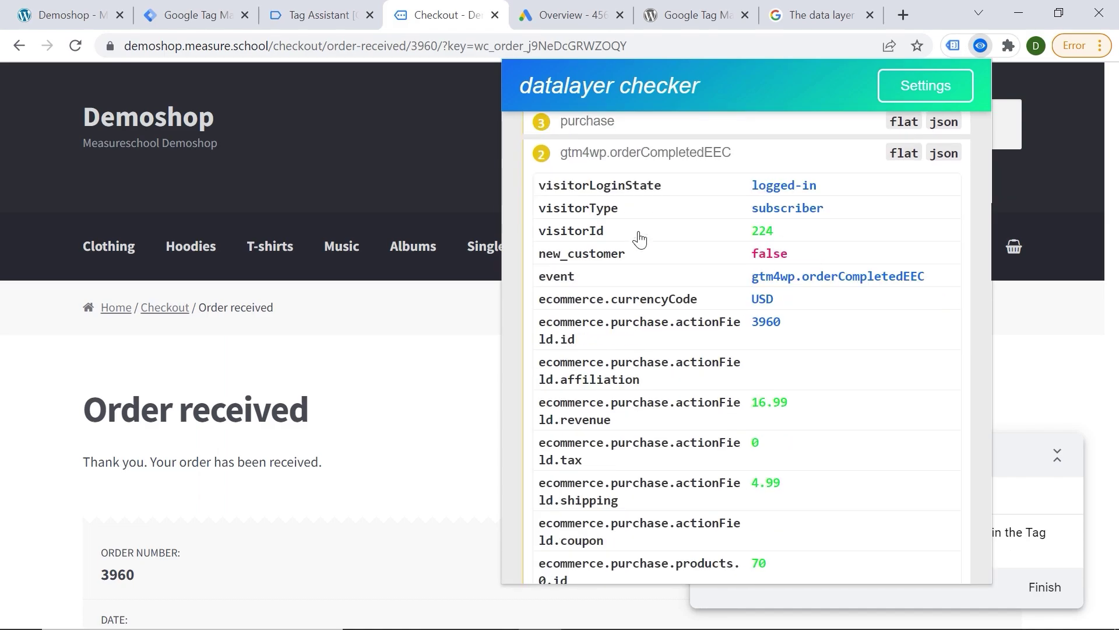
scroll(639, 239, "down", 1)
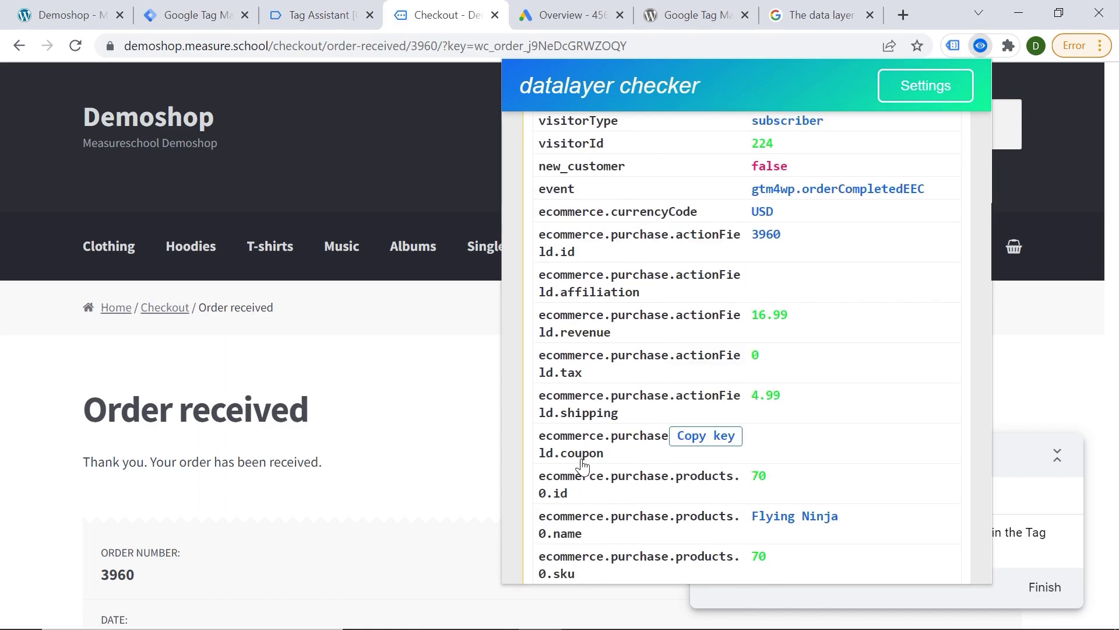
left_click(702, 476)
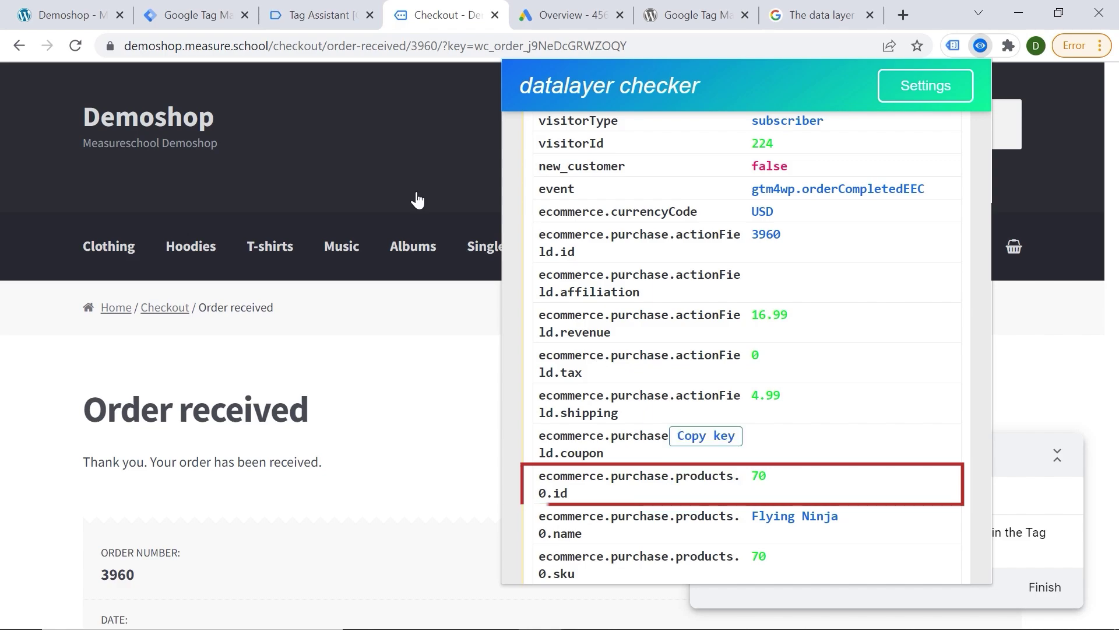
left_click(188, 14)
Paste ecommerce.purchase.products.0.id as the new variable's key, title it ID, and save.
left_click(282, 348)
key("ctrl+v")
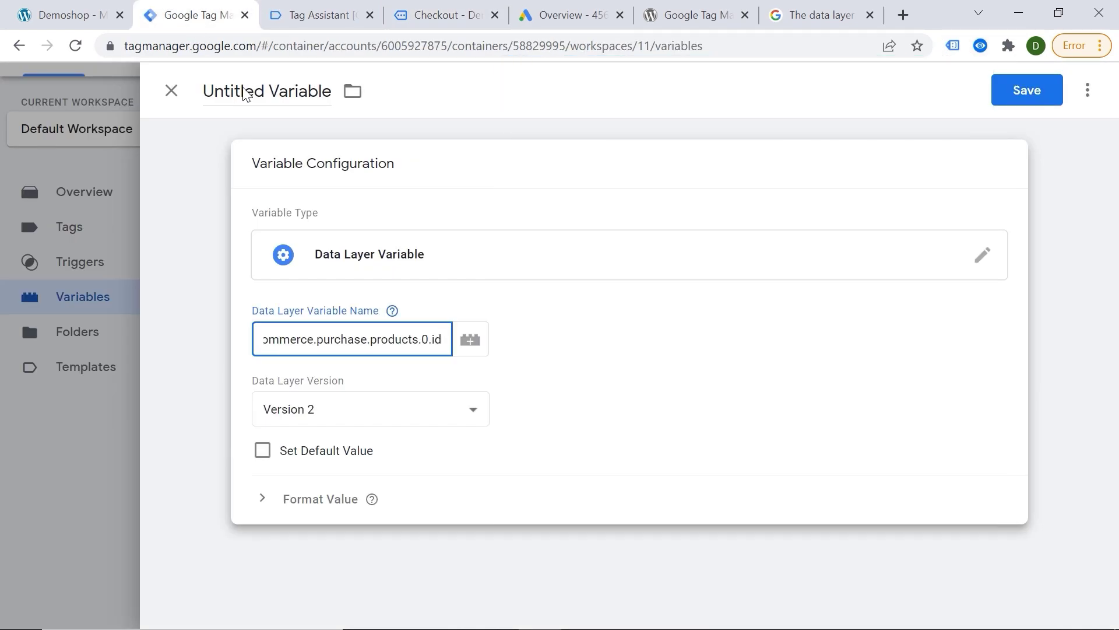
left_click(245, 94)
key("ctrl+a")
key("BackSpace")
left_click(1014, 89)
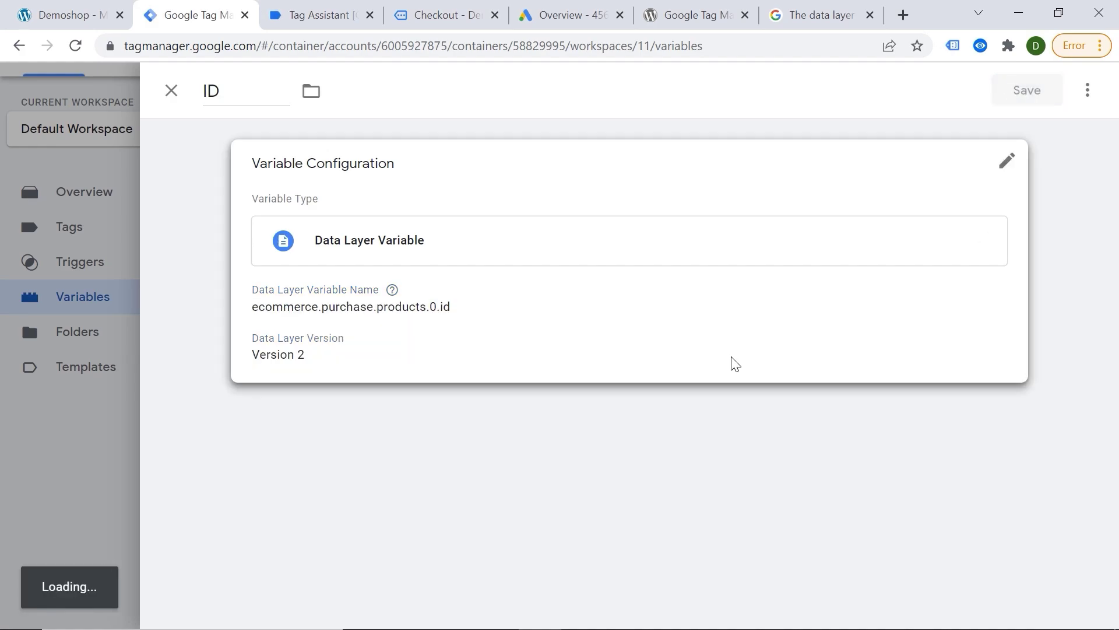
scroll(660, 387, "down", 1)
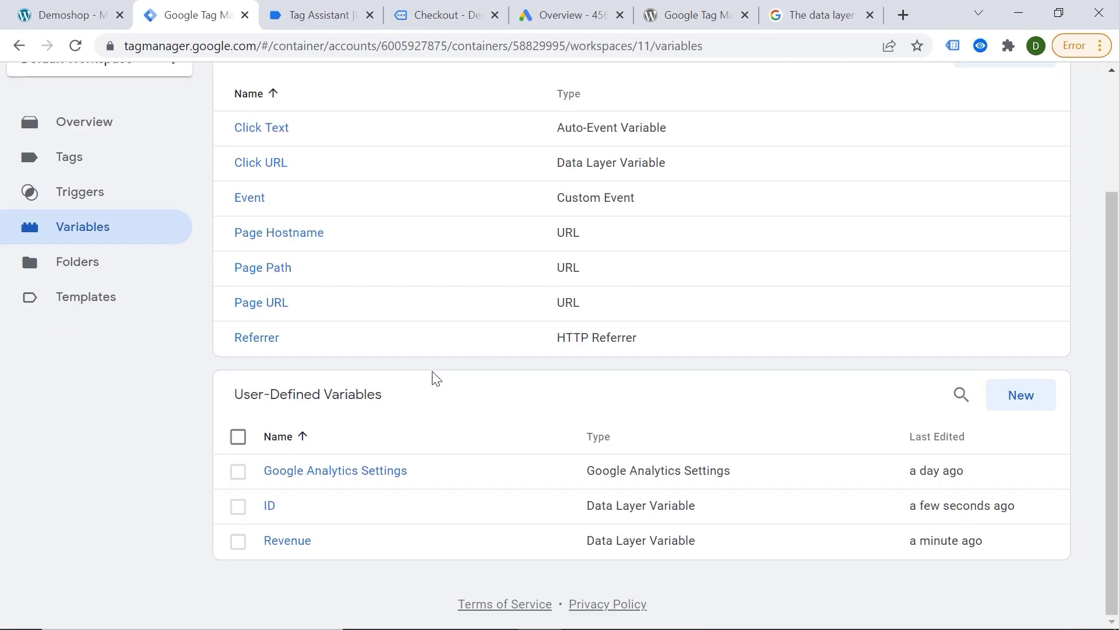
key("ctrl+Tab")
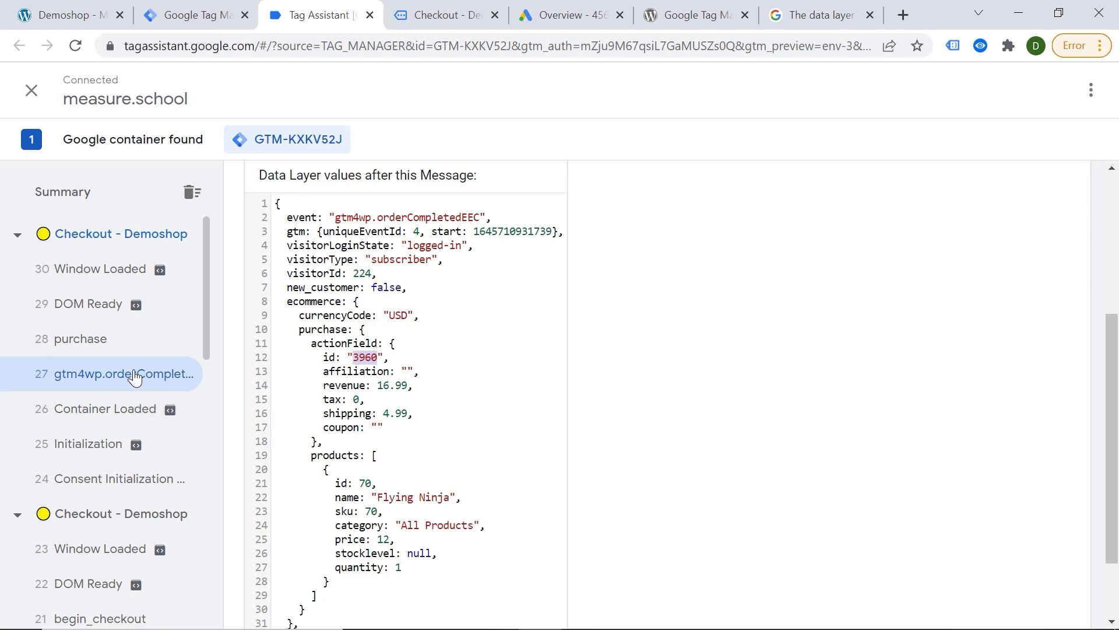
scroll(517, 320, "up", 2)
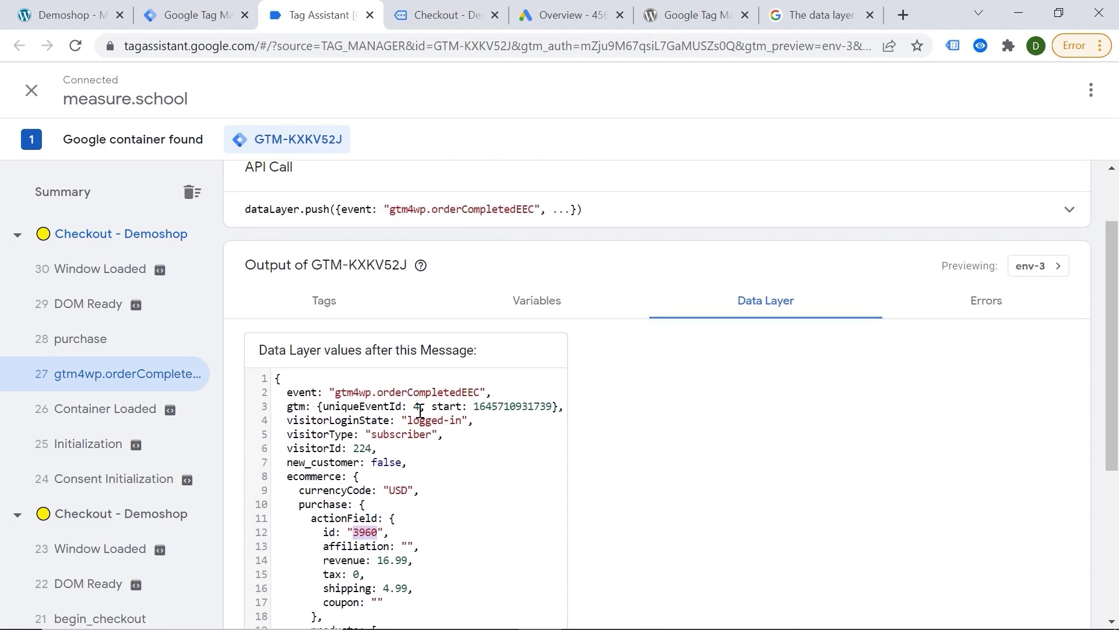
left_click(519, 313)
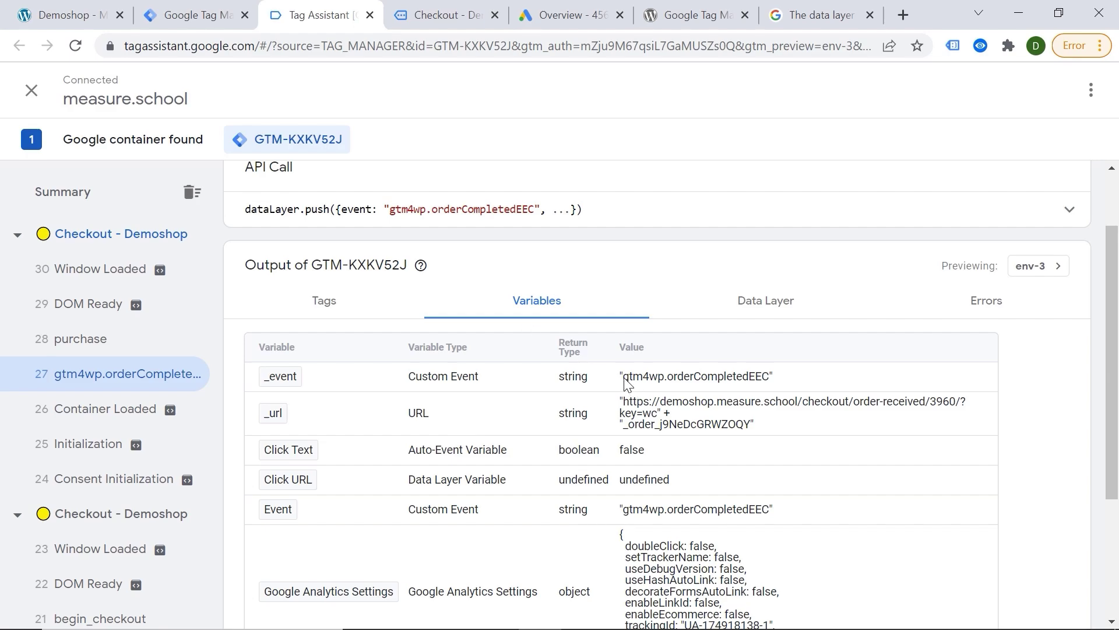
left_click_drag(622, 377, 768, 390)
key("ctrl+c")
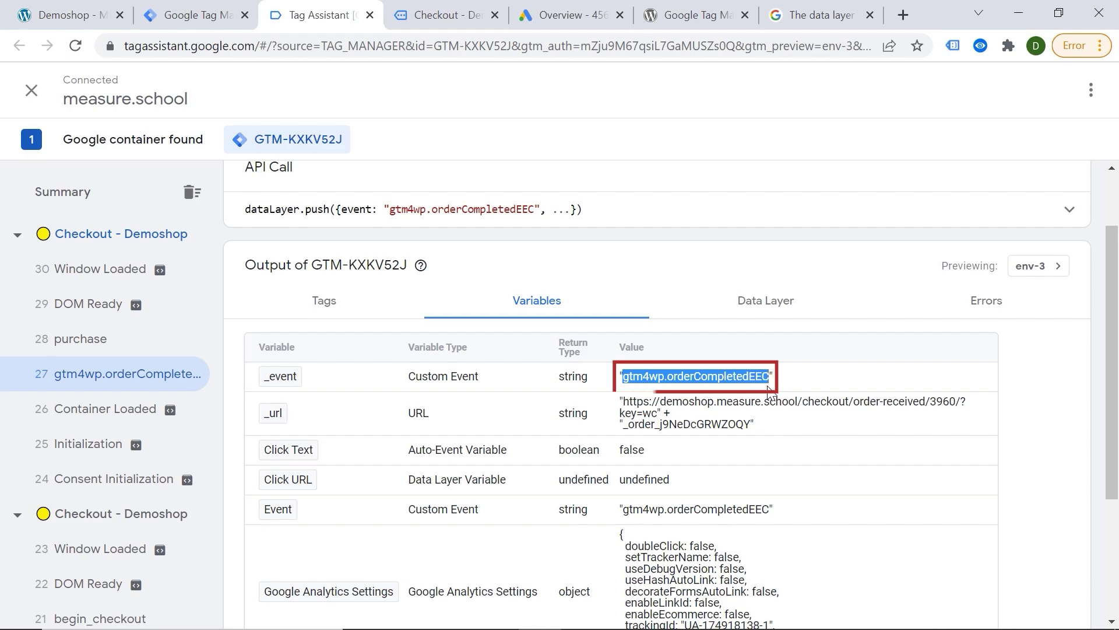
Save a Custom Event trigger 'Purchase AW' with event name gtm4wp.orderCompletedEEC.
left_click(200, 9)
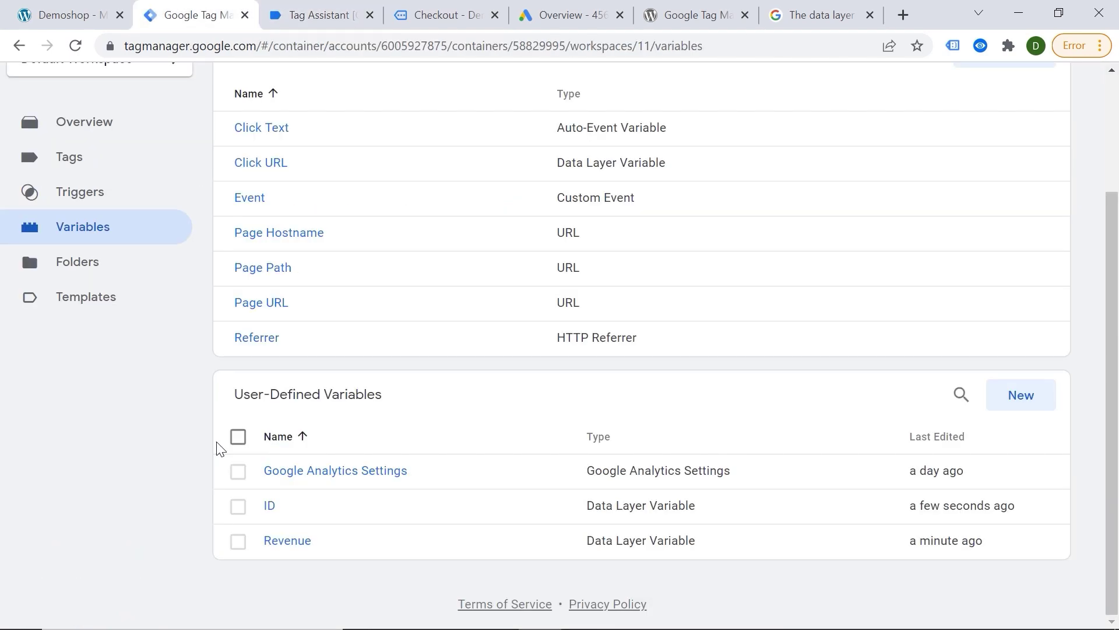
left_click(81, 194)
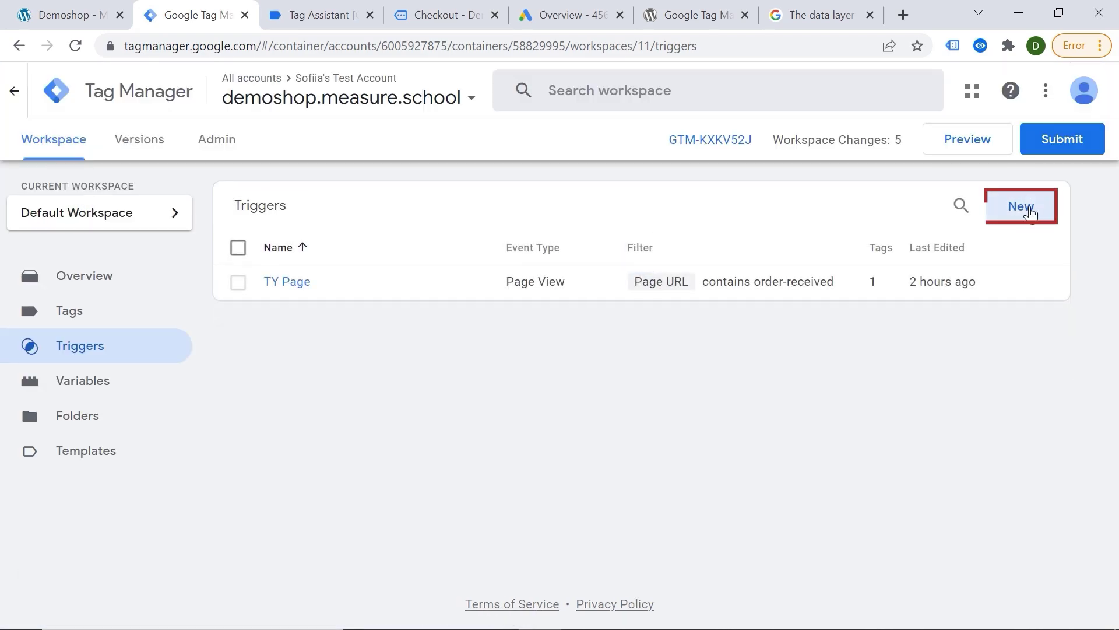
left_click(1032, 213)
left_click(734, 251)
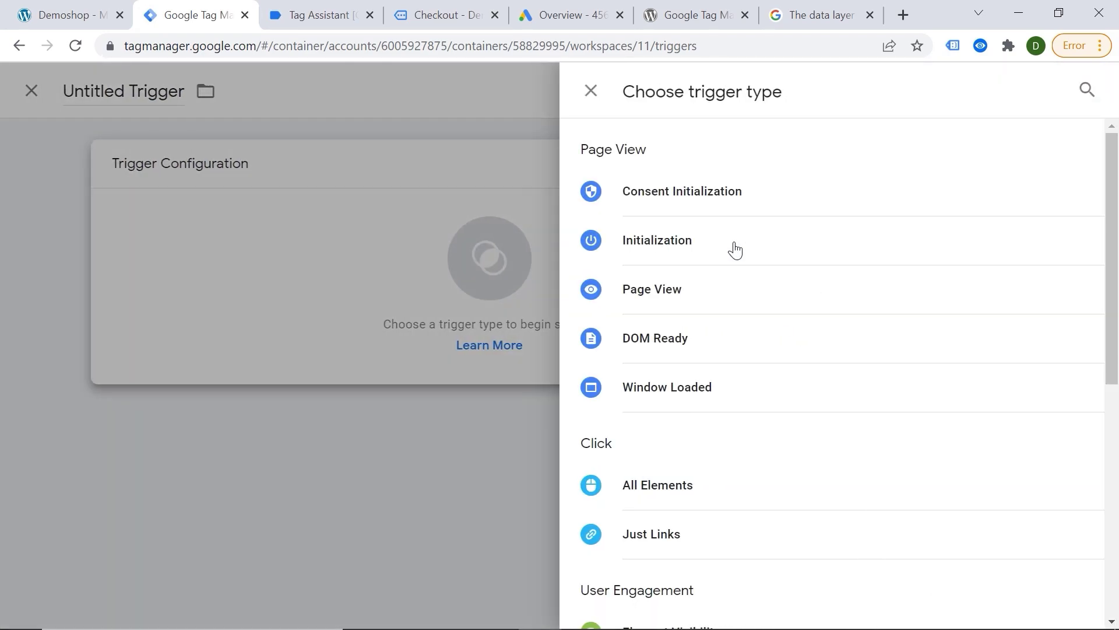
scroll(735, 250, "down", 3)
scroll(735, 250, "down", 2)
left_click(665, 430)
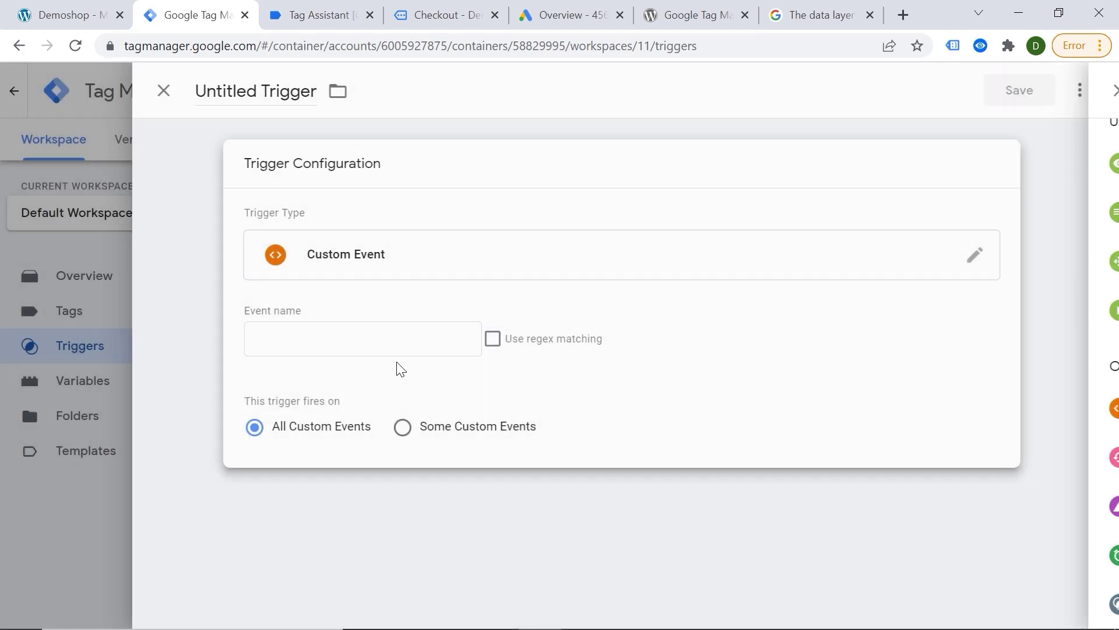
left_click(305, 339)
key("ctrl+v")
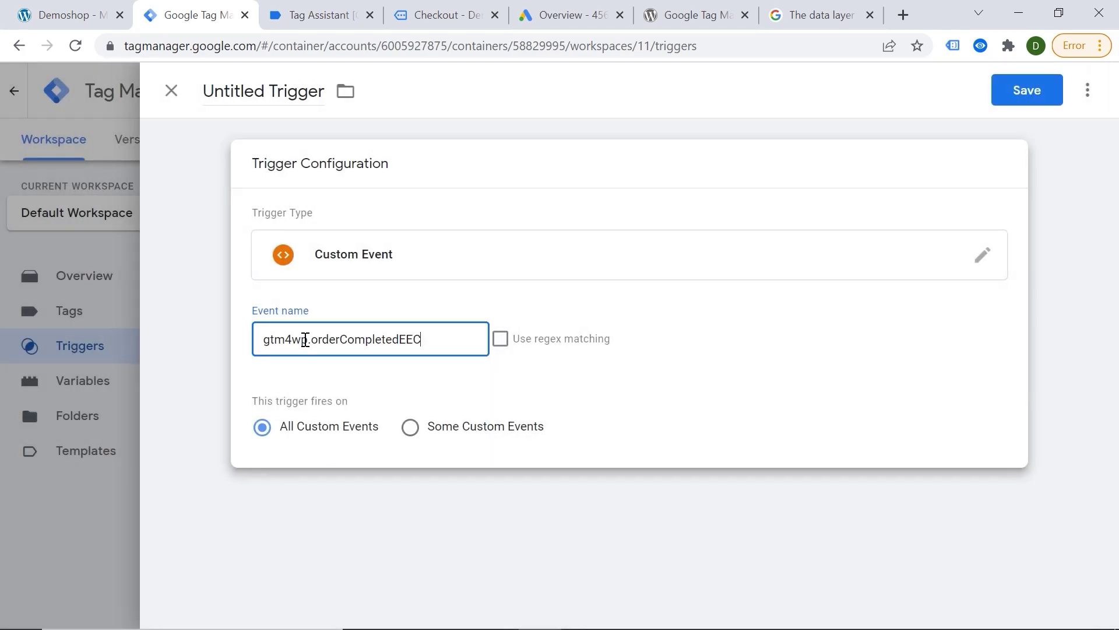
left_click(243, 97)
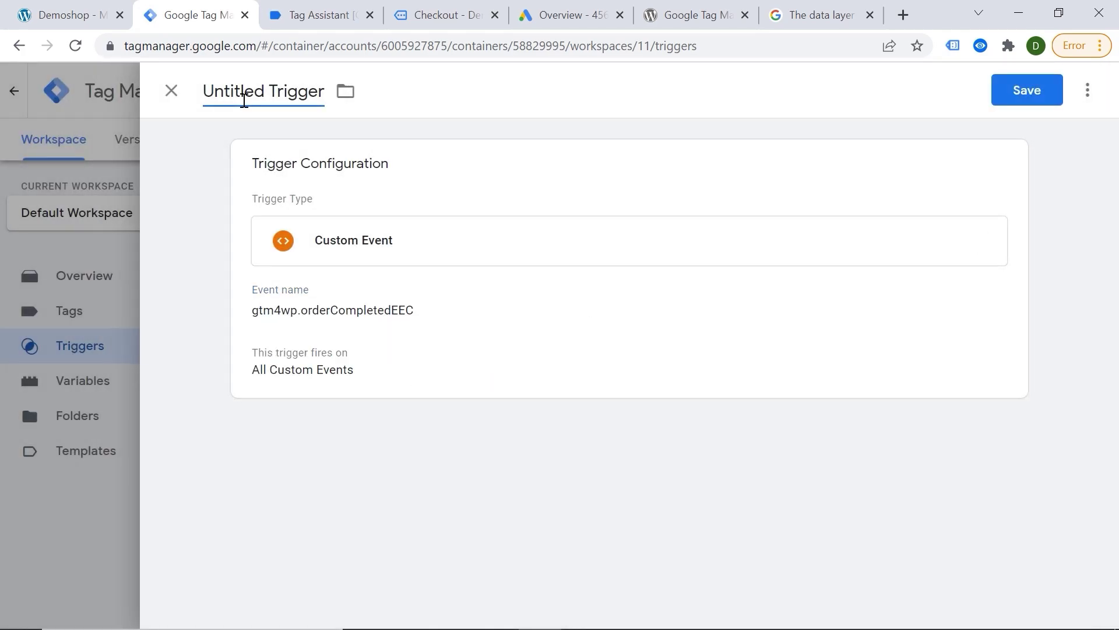
key("ctrl+a")
type("P")
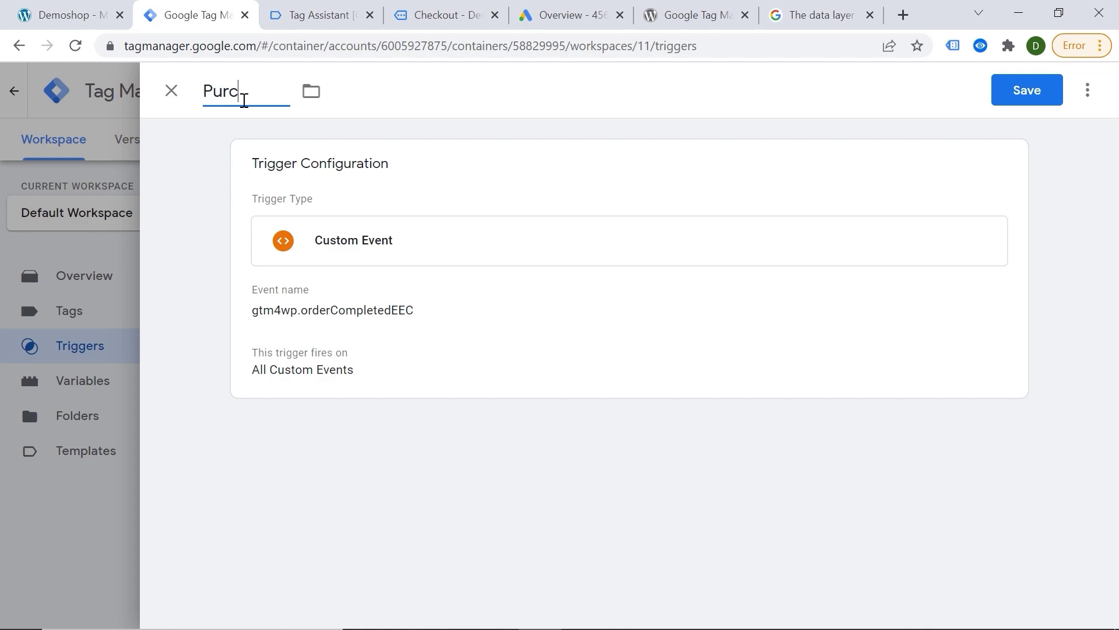
type("W")
left_click(1008, 99)
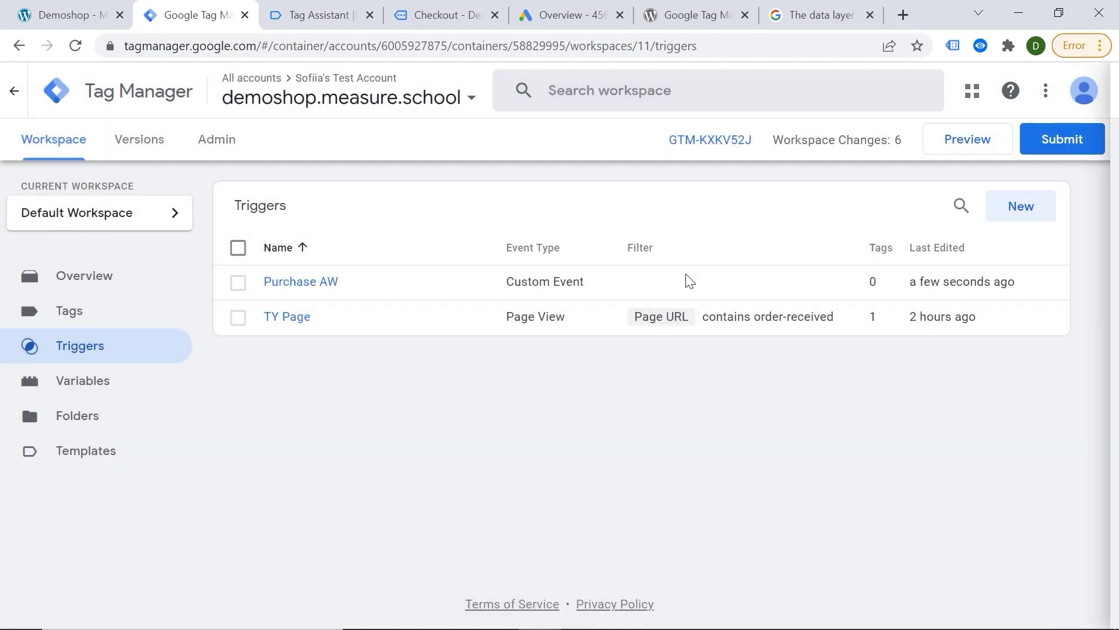
In the AW Purchase tag, set Conversion Value to {{Revenue}} and Transaction ID to {{ID}}.
left_click(121, 321)
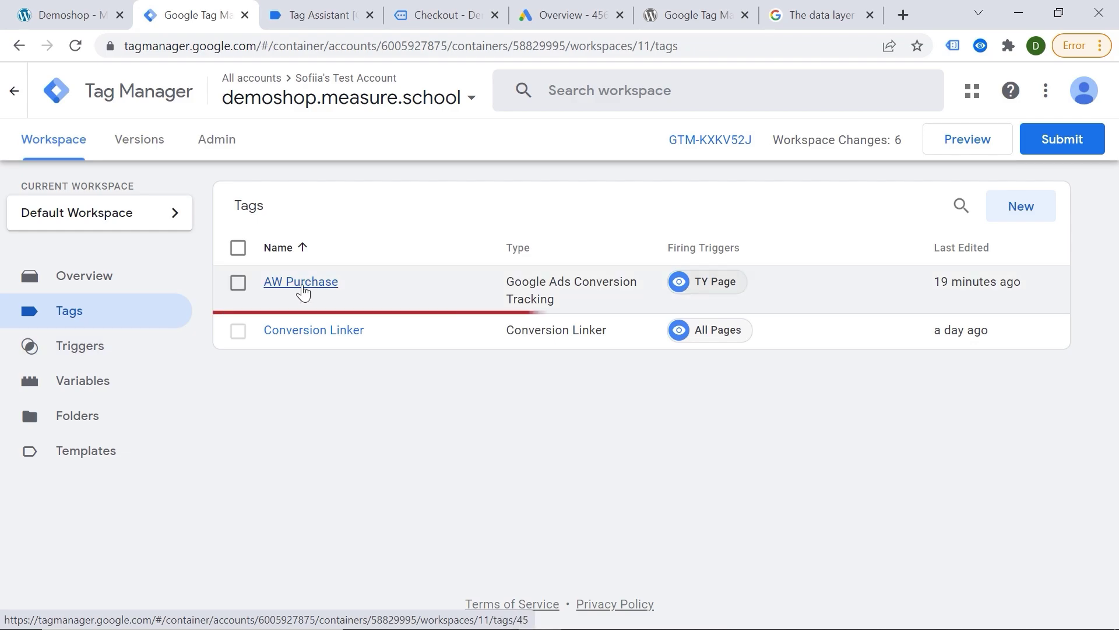
left_click(301, 282)
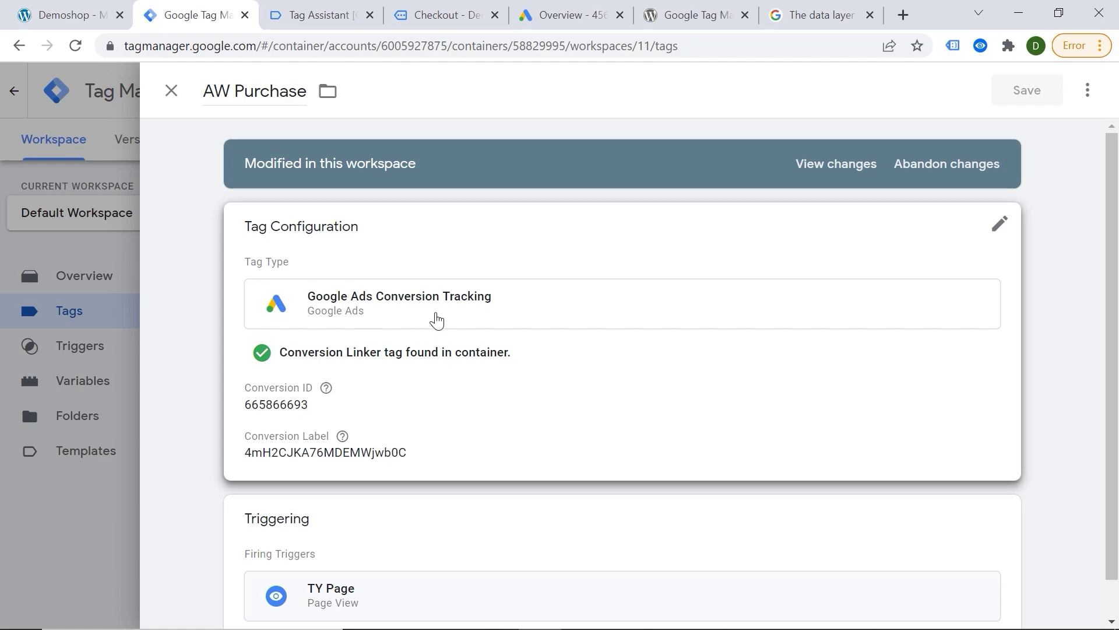
left_click(435, 321)
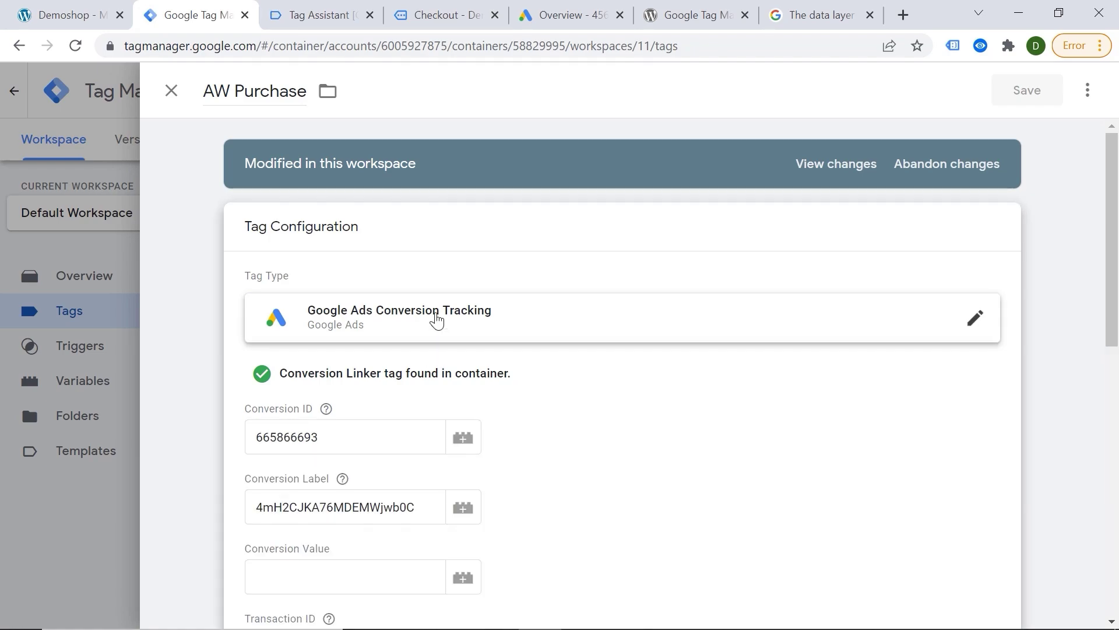
scroll(415, 387, "down", 2)
left_click(464, 415)
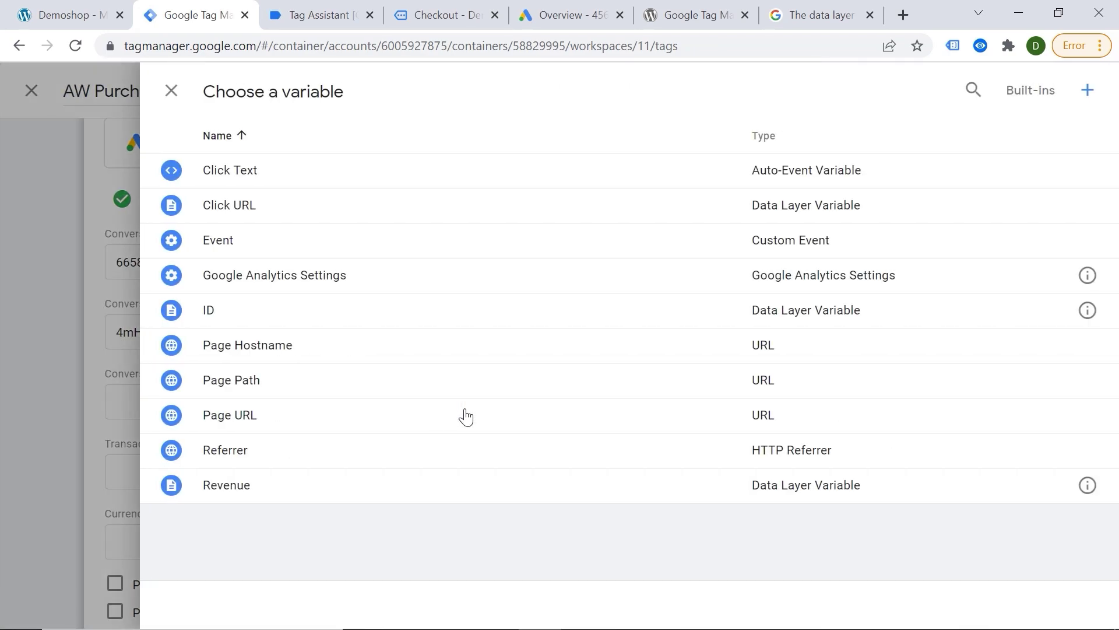
left_click(343, 483)
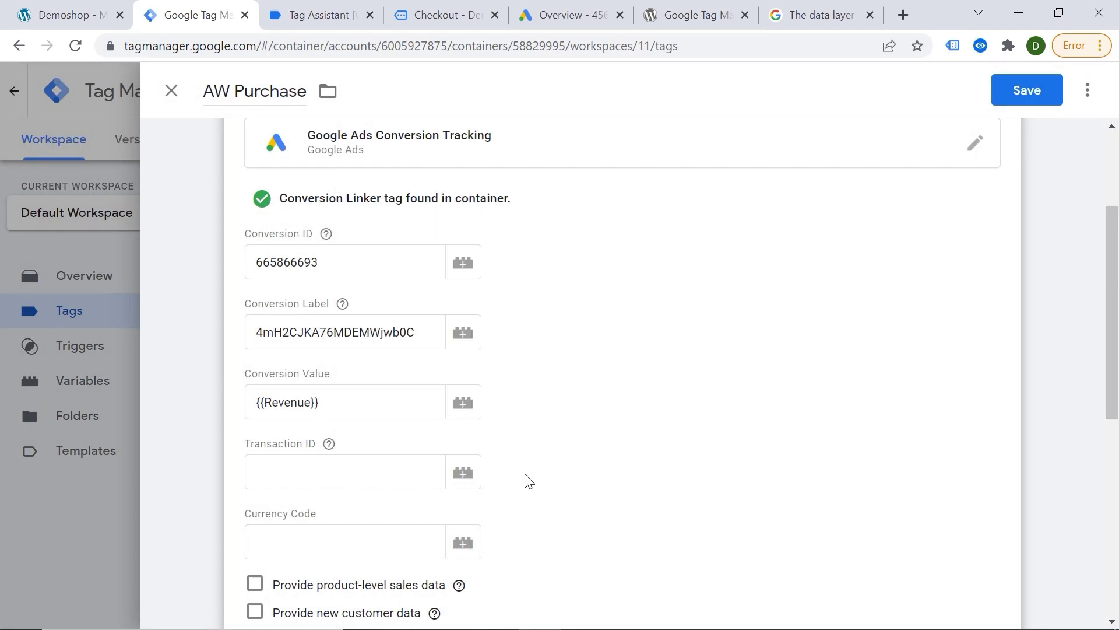
left_click(463, 473)
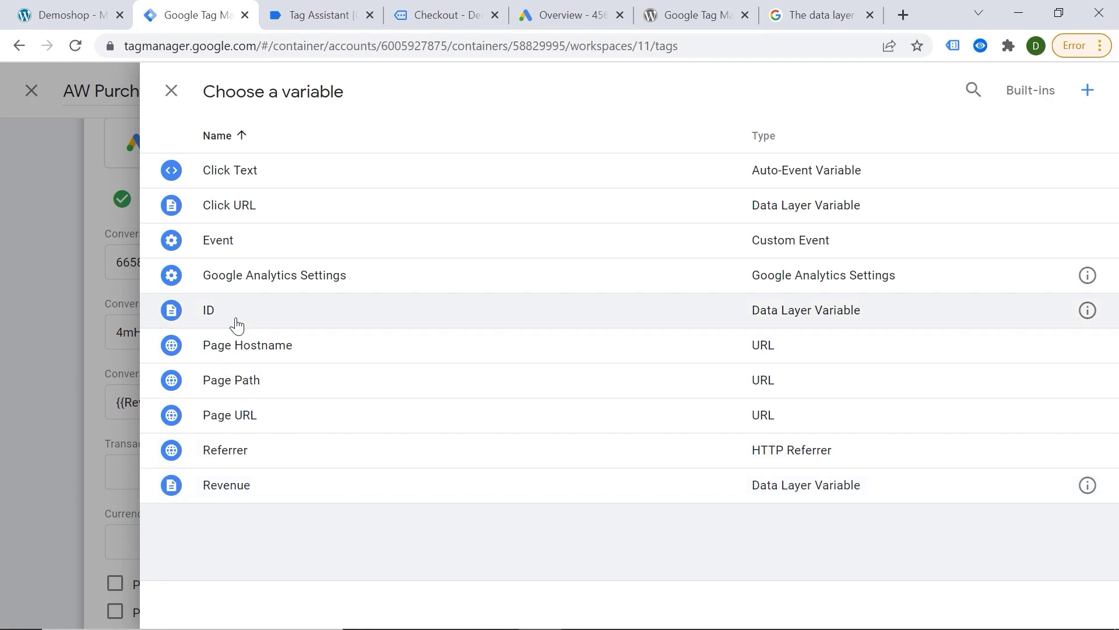
left_click(236, 314)
scroll(605, 469, "down", 5)
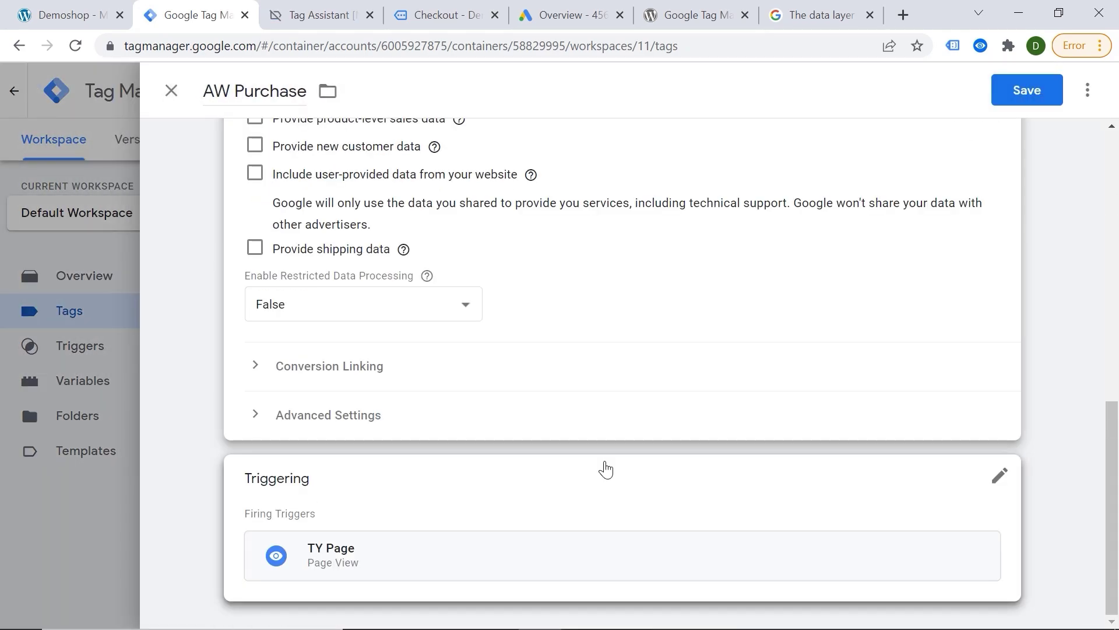
Replace the TY Page trigger with Purchase AW and save the AW Purchase tag.
left_click(724, 481)
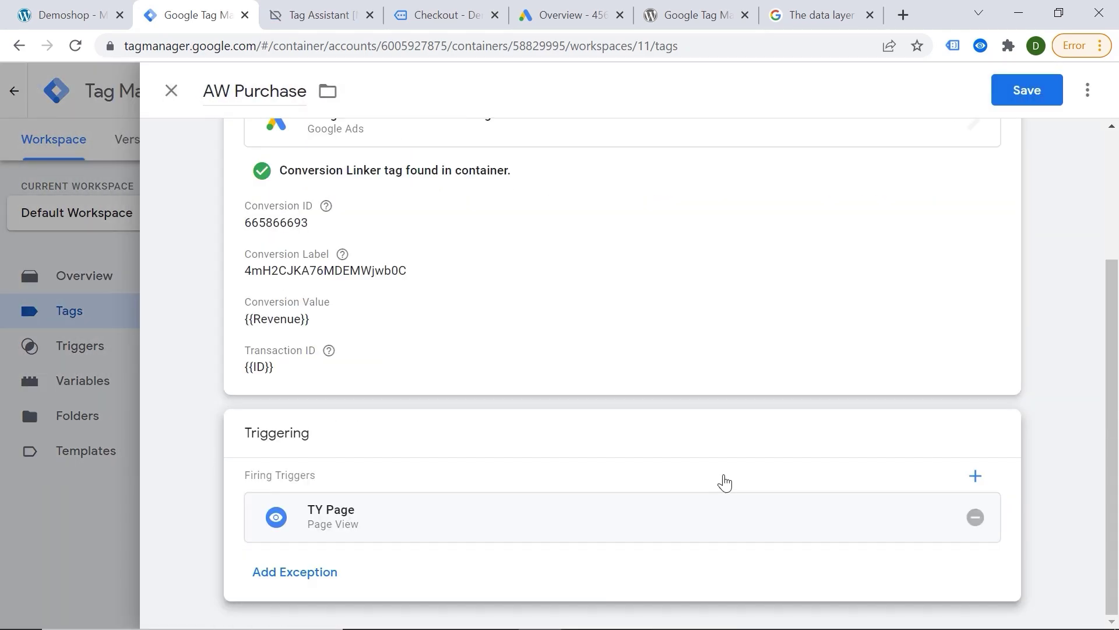
left_click(965, 523)
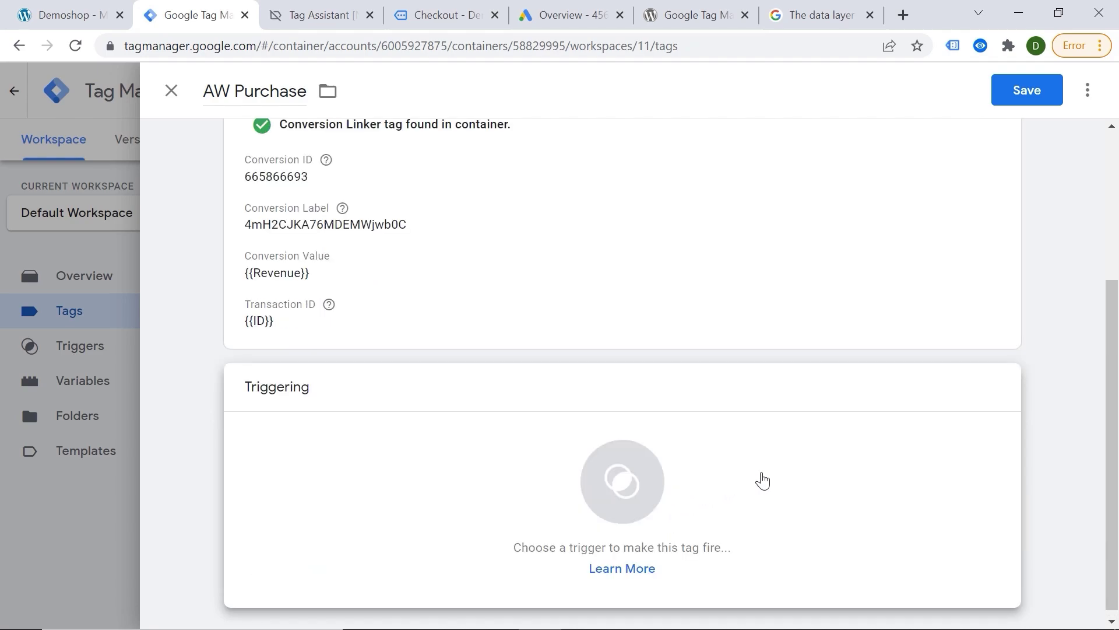
left_click(763, 480)
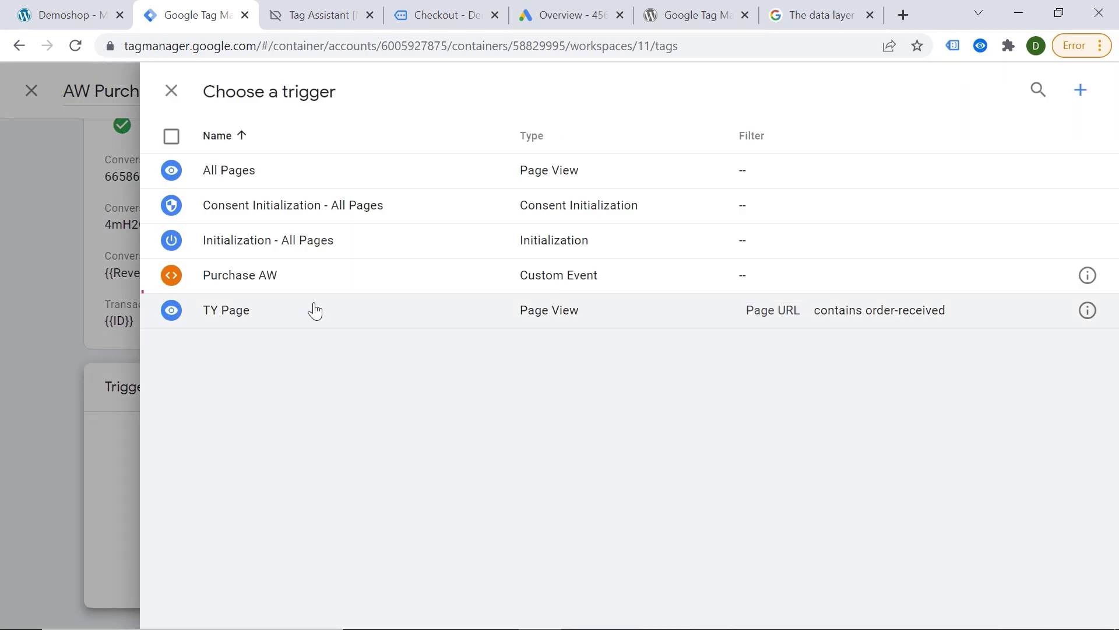
left_click(321, 284)
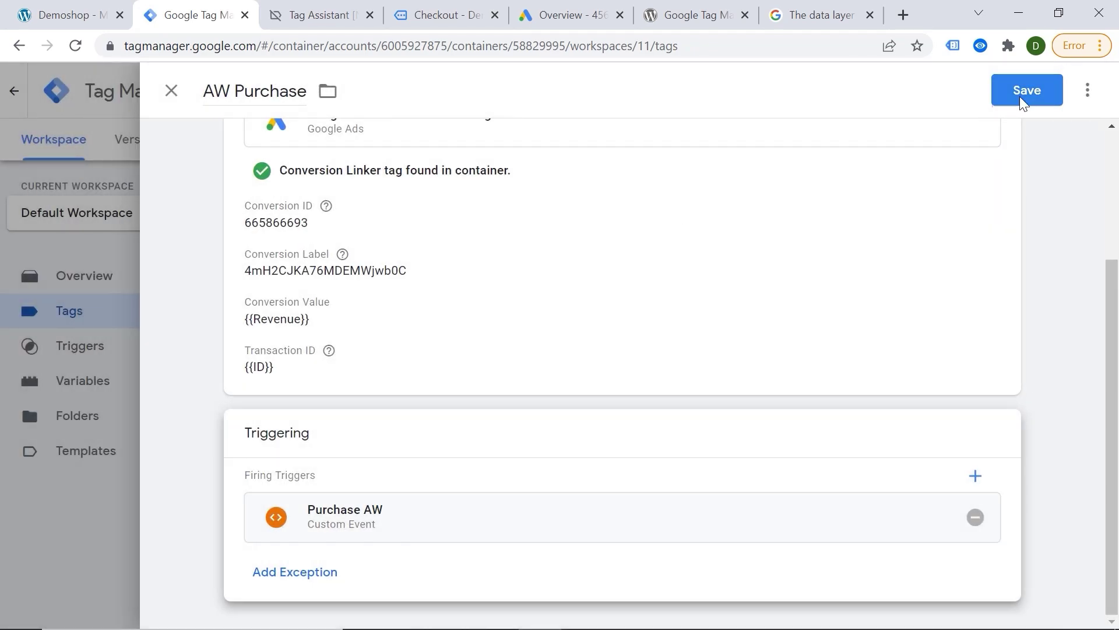
left_click(1023, 98)
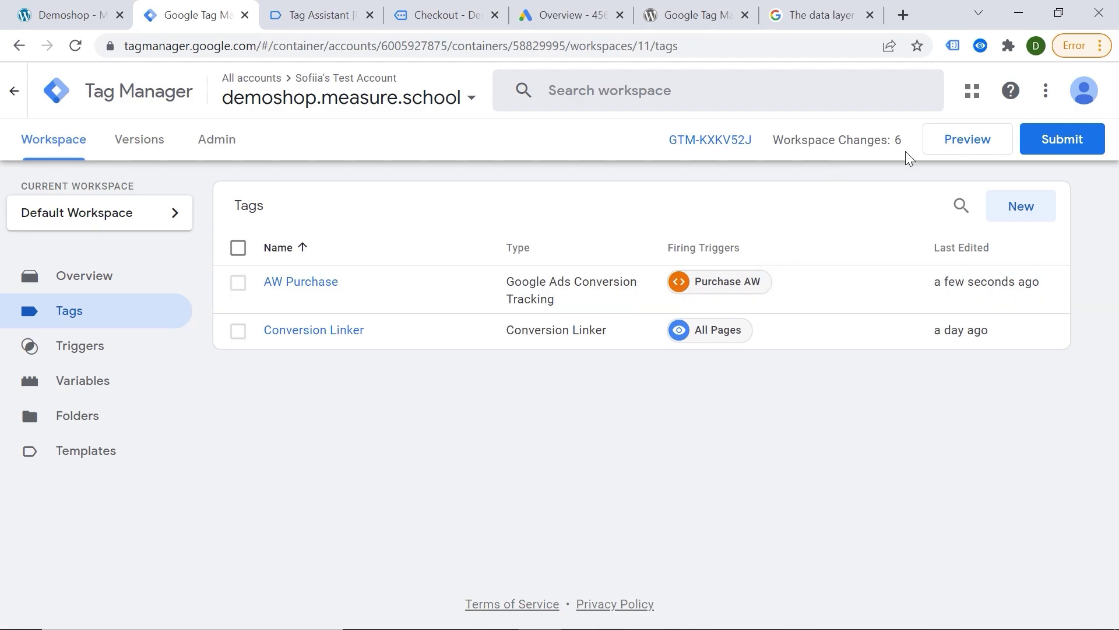
Start a Tag Assistant preview, then buy the Flying Ninja poster, placing order 3961.
left_click(956, 147)
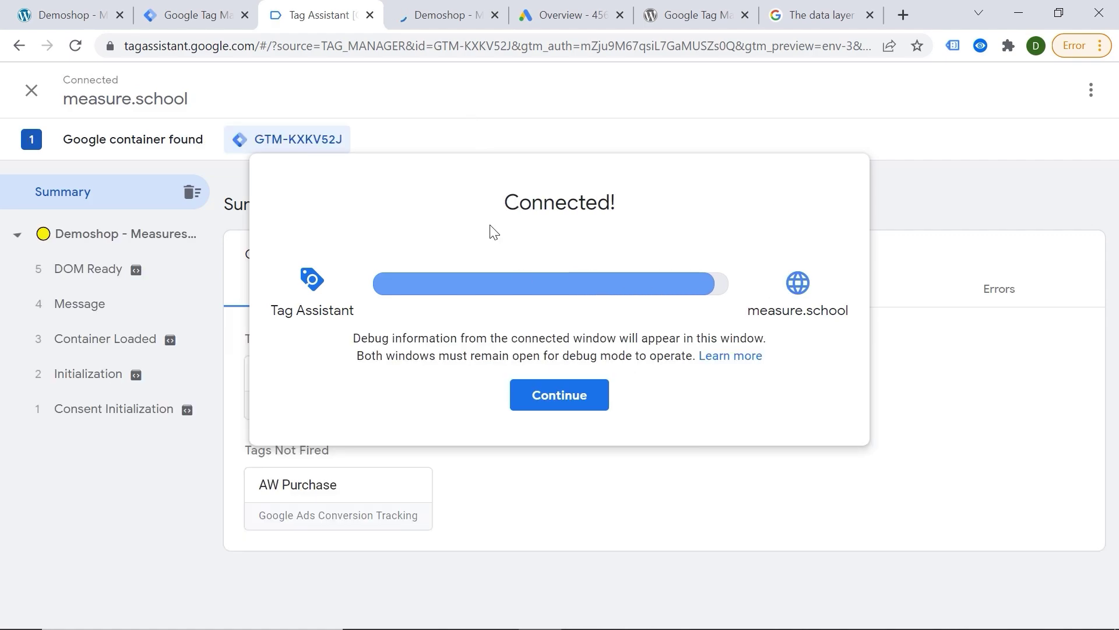
left_click(447, 14)
scroll(447, 166, "down", 2)
scroll(278, 517, "down", 1)
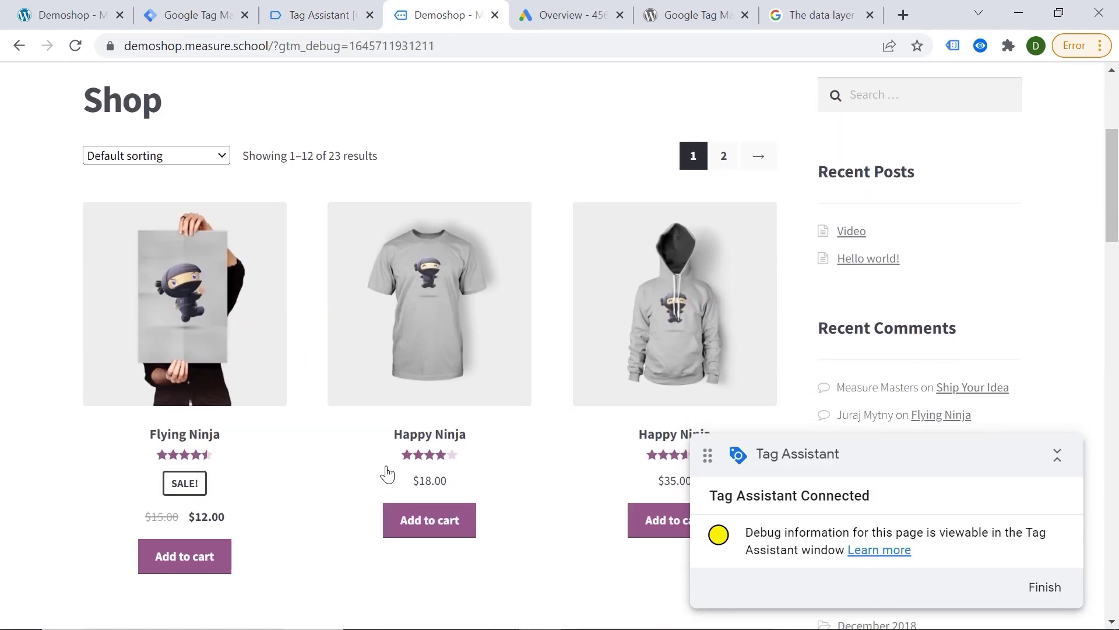
left_click(196, 556)
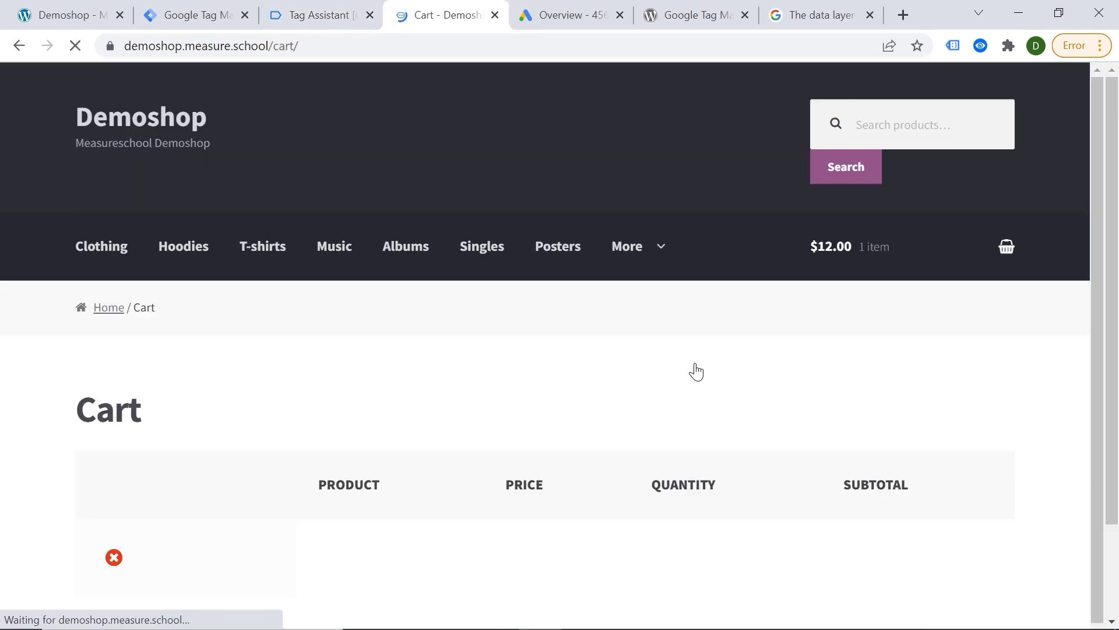
scroll(618, 420, "down", 3)
scroll(630, 524, "down", 1)
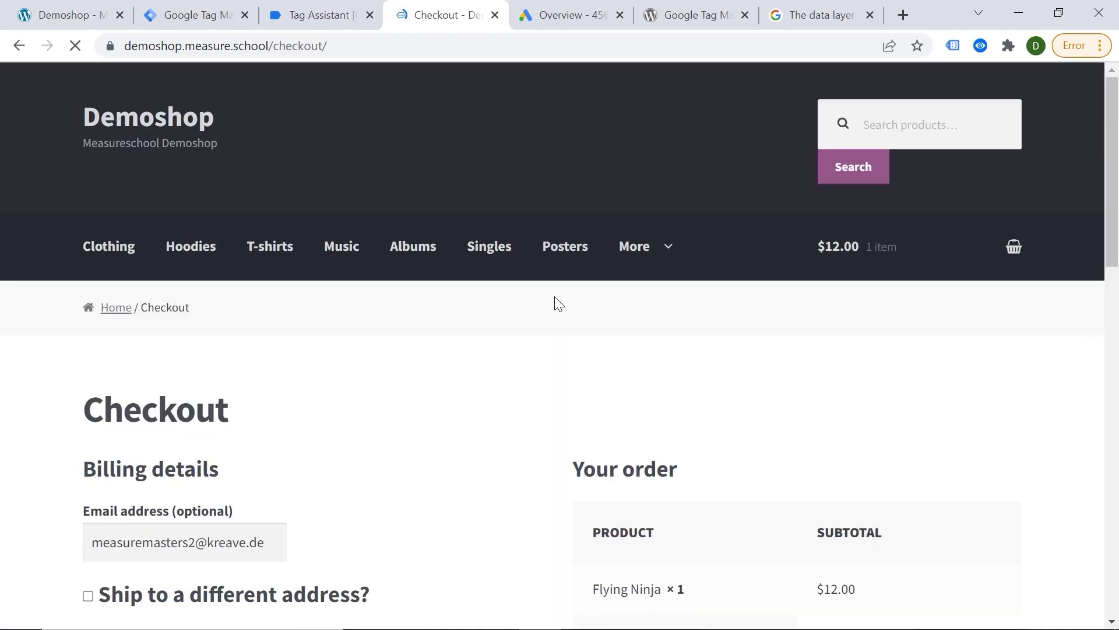
scroll(554, 302, "down", 4)
scroll(555, 303, "down", 1)
left_click(615, 537)
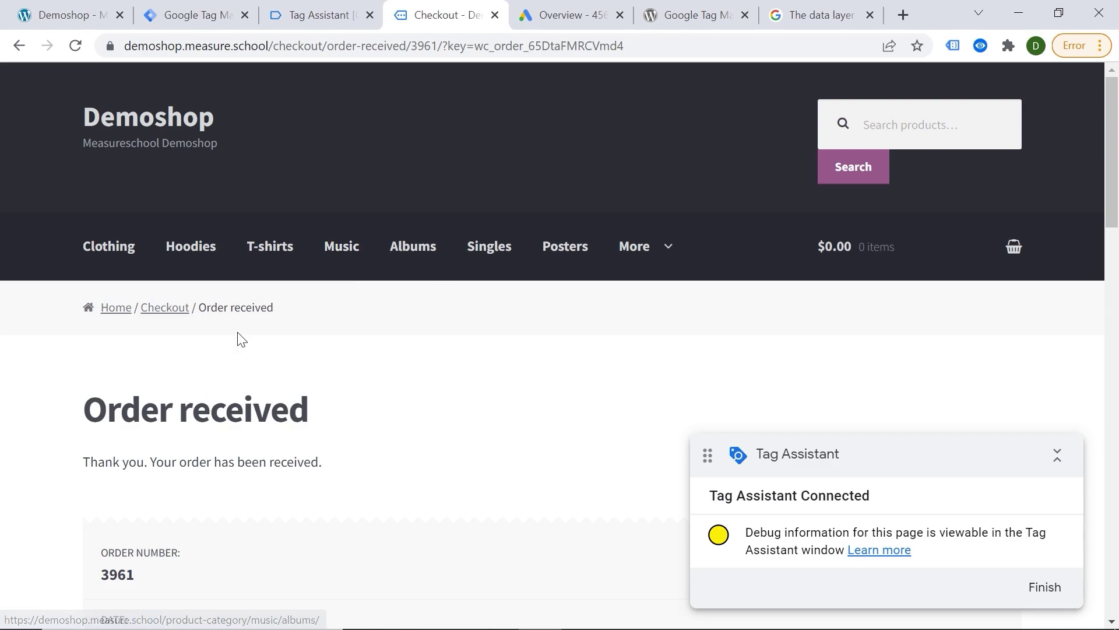
Check the gtm4wp.orderCompletedEEC event's variables: Revenue 16.99 and ID 70.
left_click(305, 18)
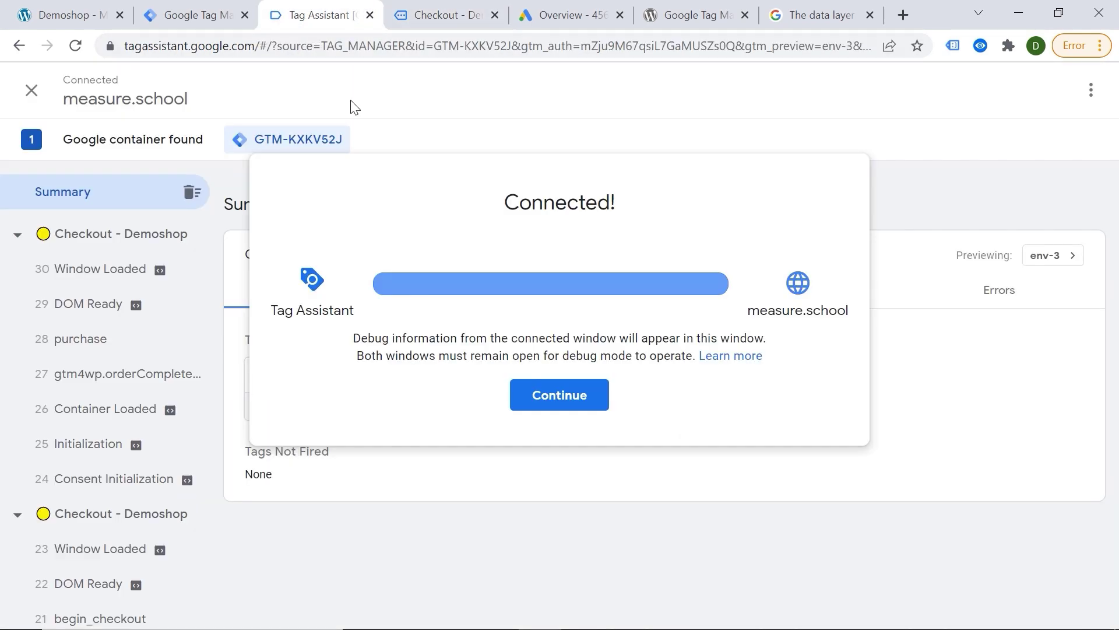
left_click(551, 404)
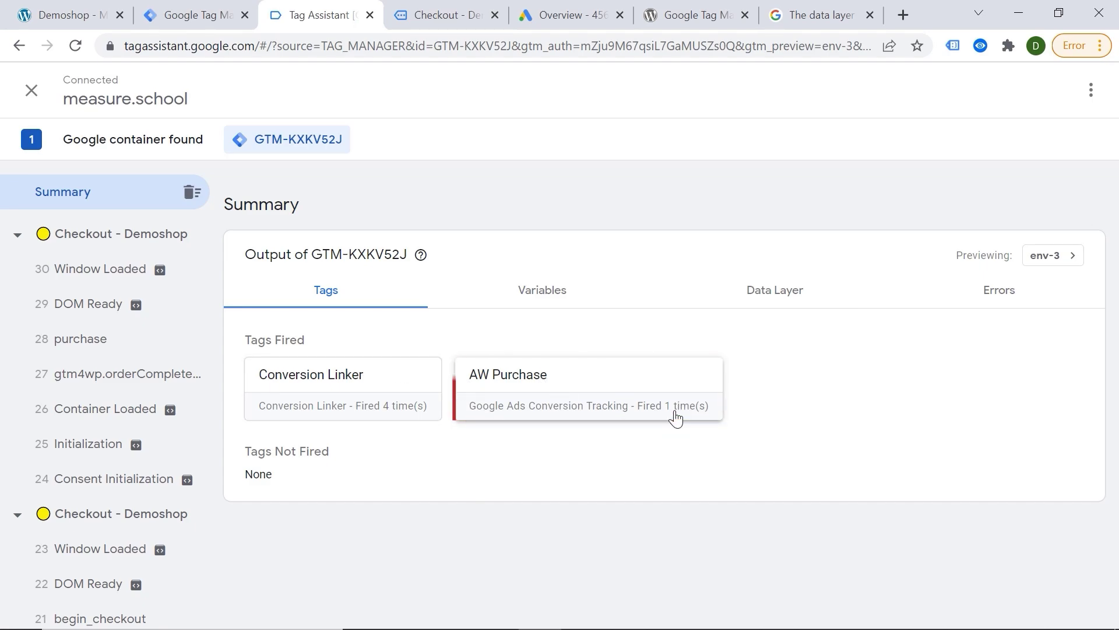
left_click(80, 384)
left_click(564, 398)
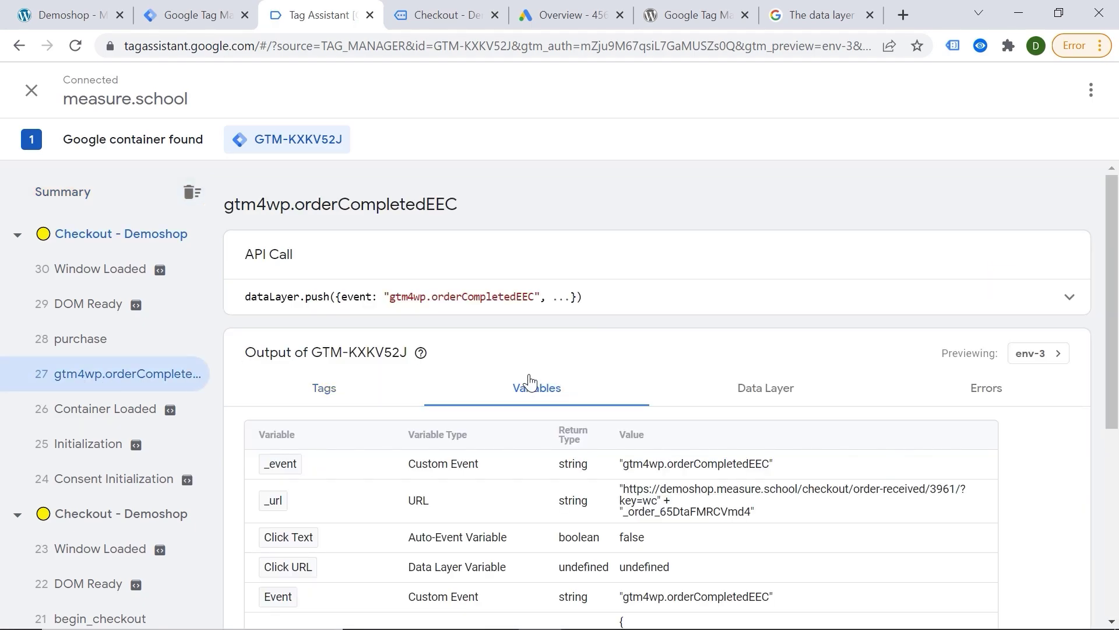
scroll(528, 378, "down", 4)
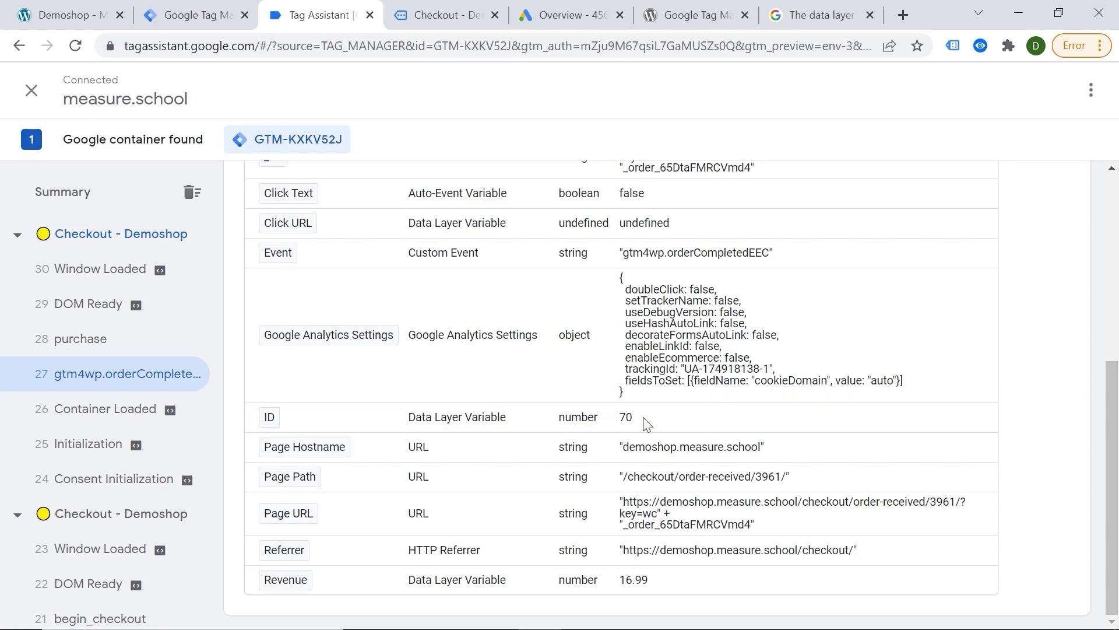
Publish the workspace as Version 11, named 'AW Purchase with a value'.
left_click(188, 17)
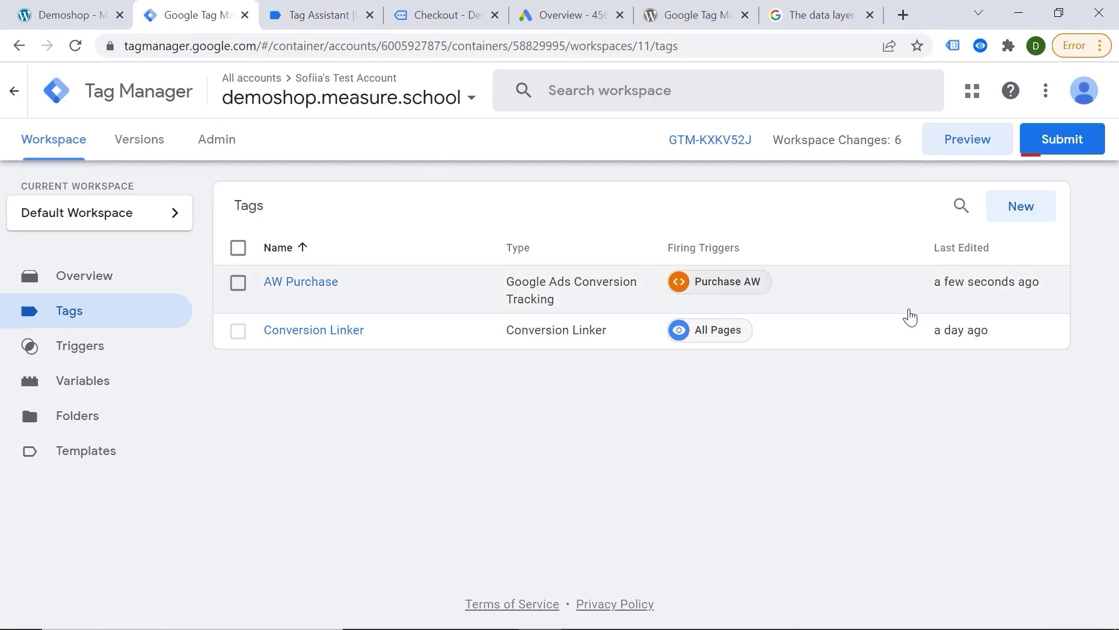
left_click(1057, 143)
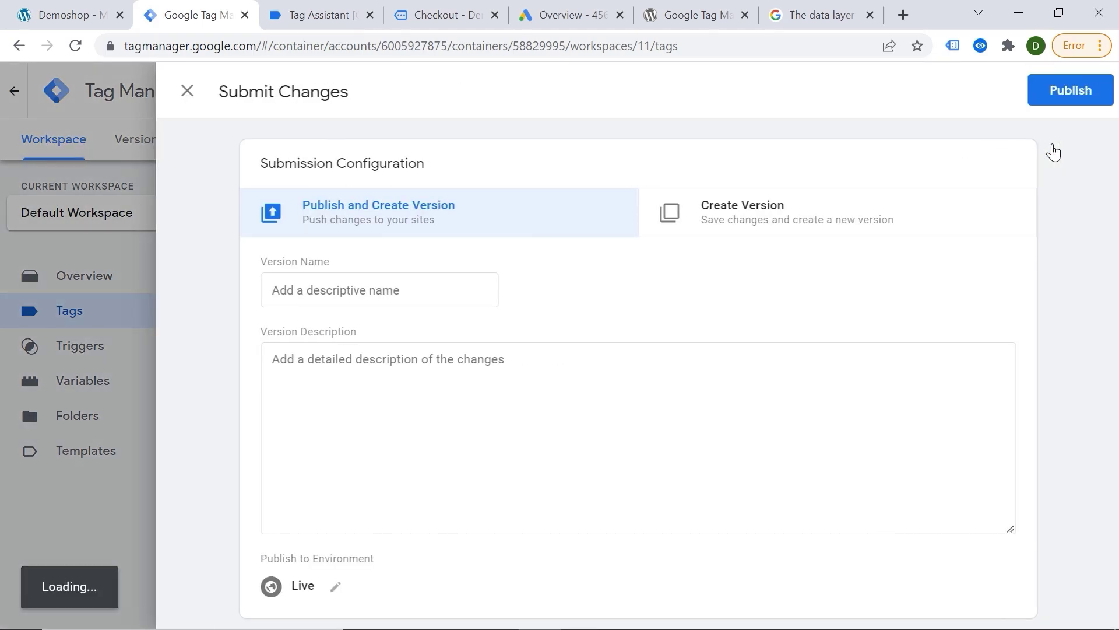
left_click(281, 302)
type("AW")
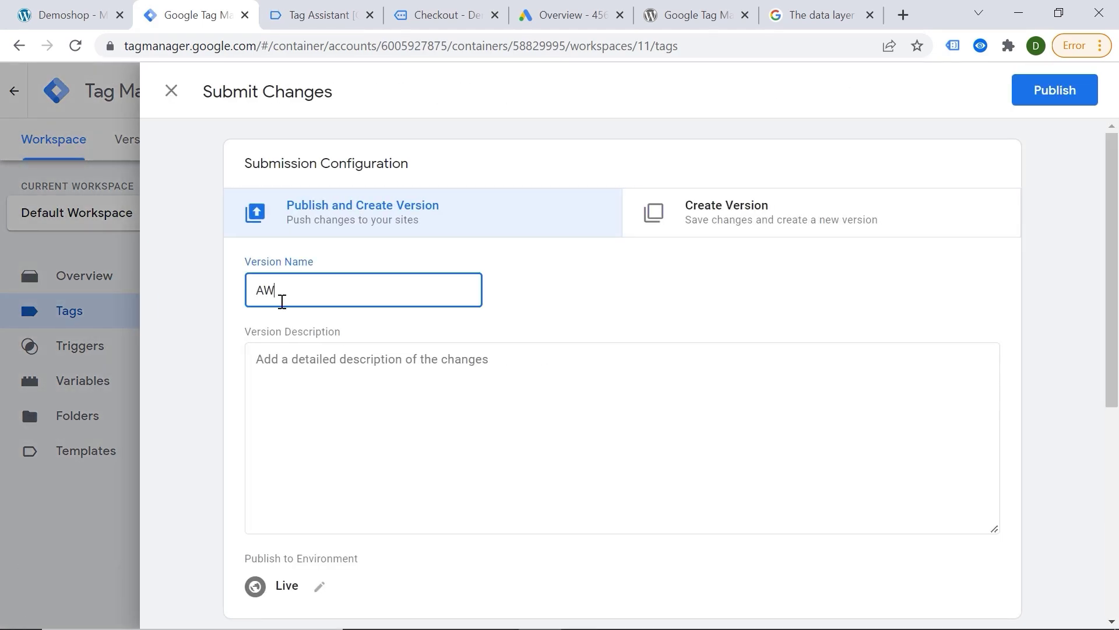
type(" Purchase with a value")
left_click(1048, 96)
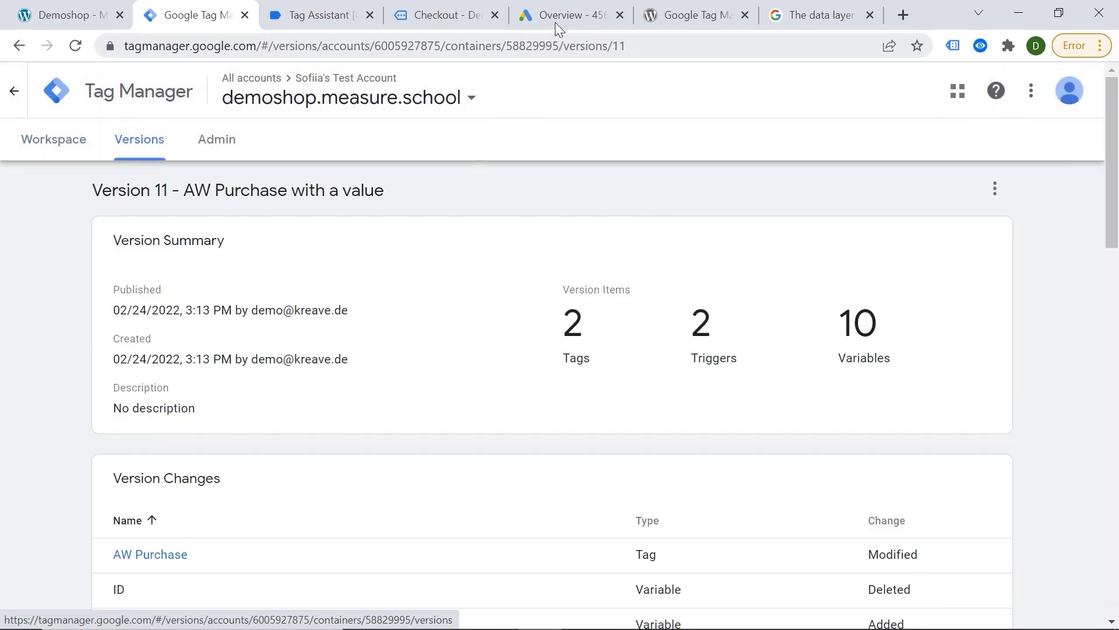
Open the Purchase Order-Received conversion action's settings for editing, via Measurement > Conversions.
left_click(556, 27)
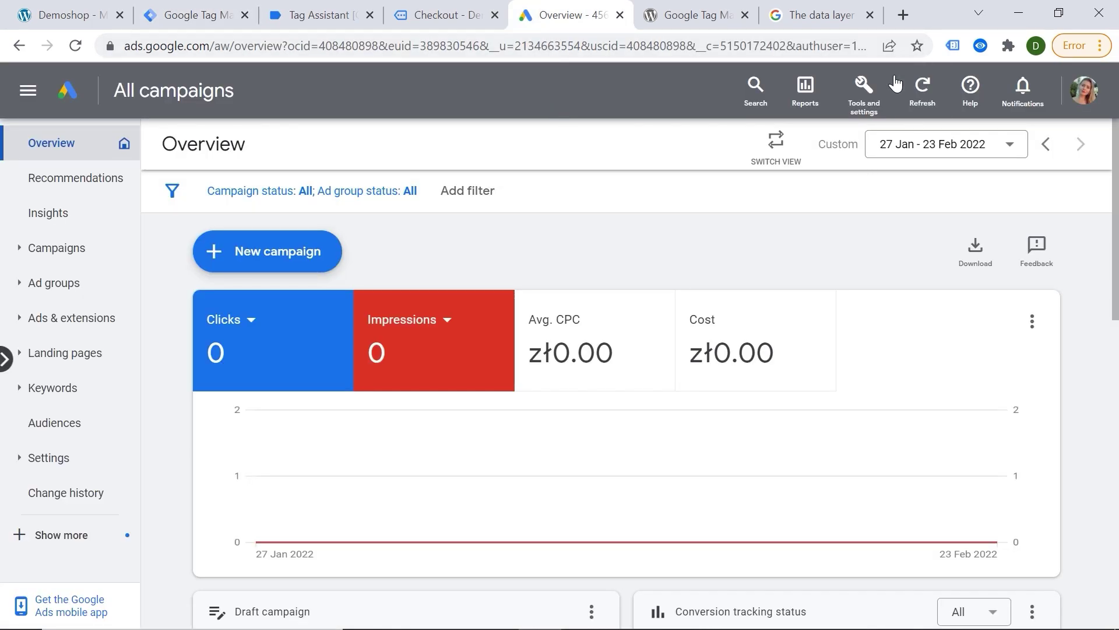
left_click(875, 88)
left_click(798, 243)
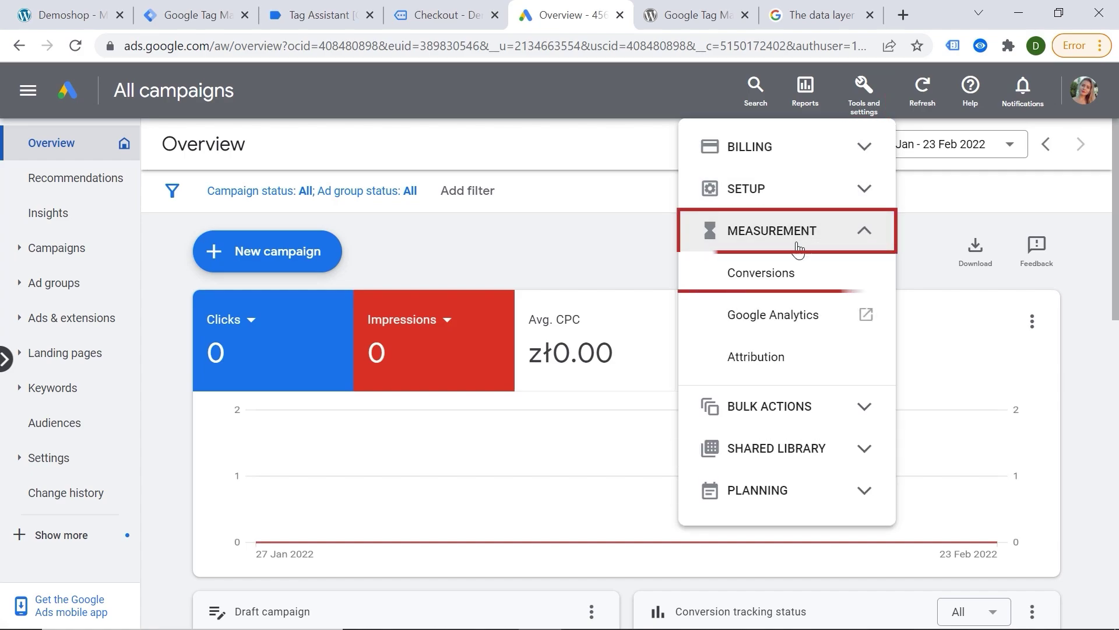
left_click(792, 272)
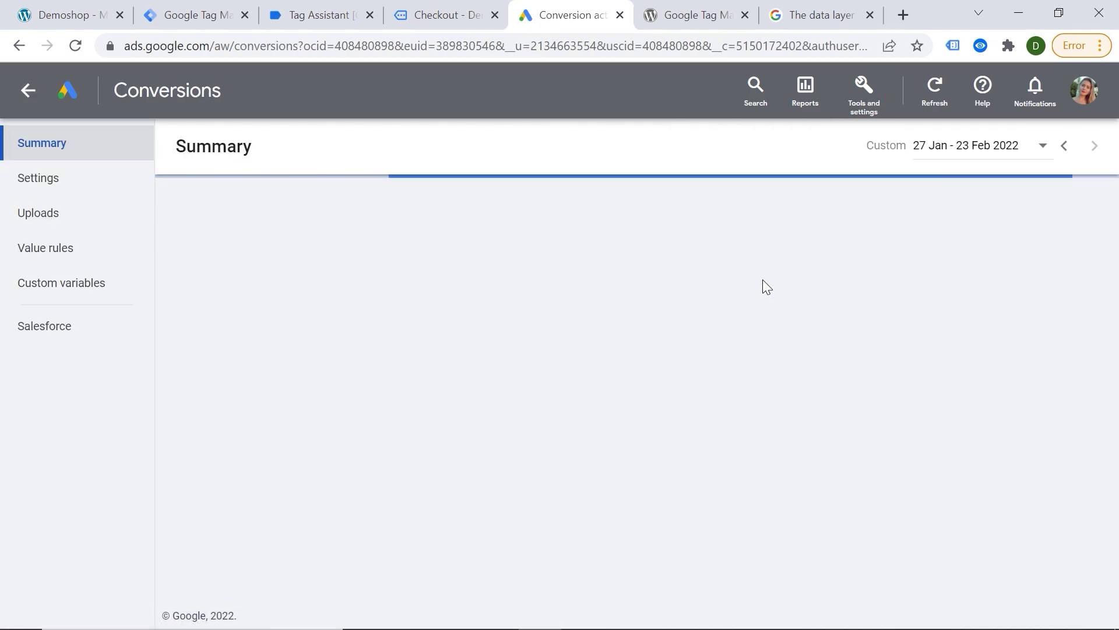
left_click(324, 351)
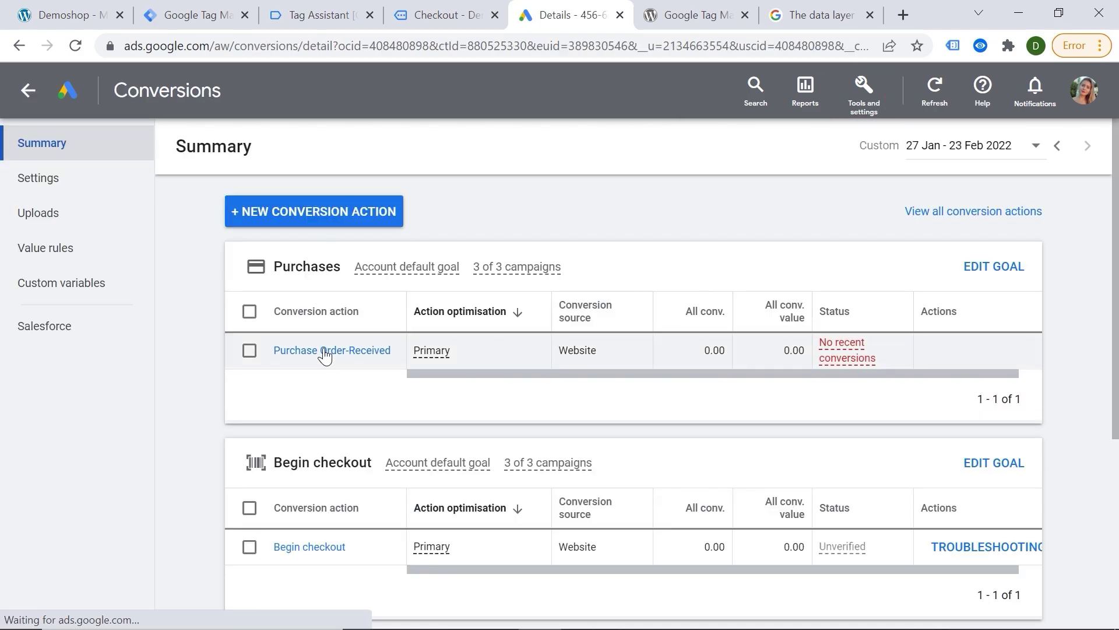
scroll(575, 300, "down", 3)
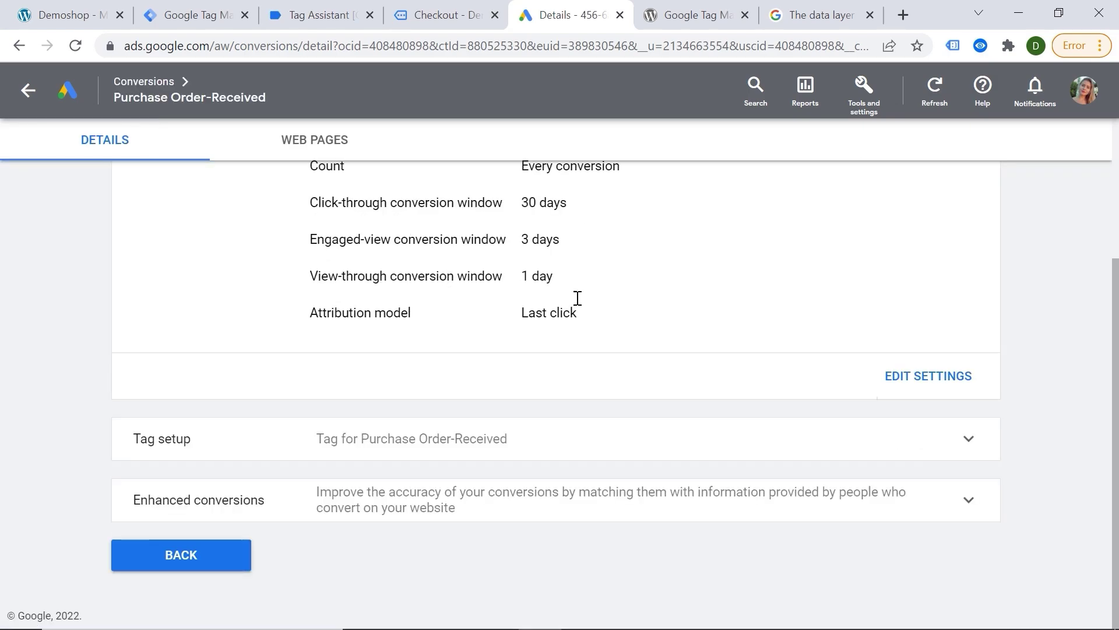
left_click(903, 377)
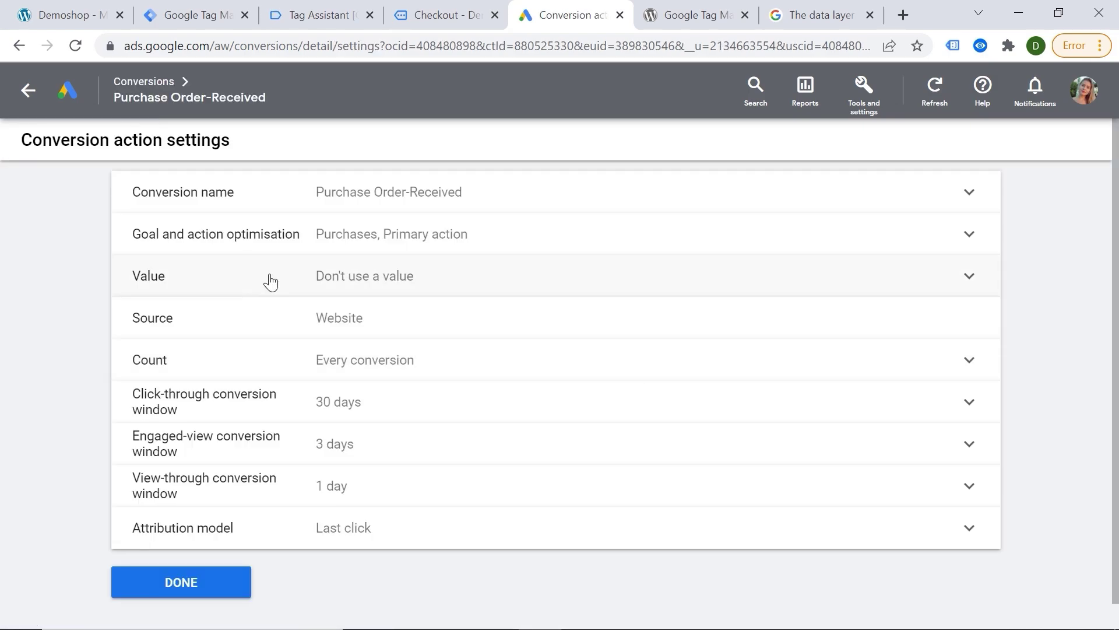
Set Purchase Order-Received's value to 'Use different values for each conversion', default US$0, and save.
left_click(271, 281)
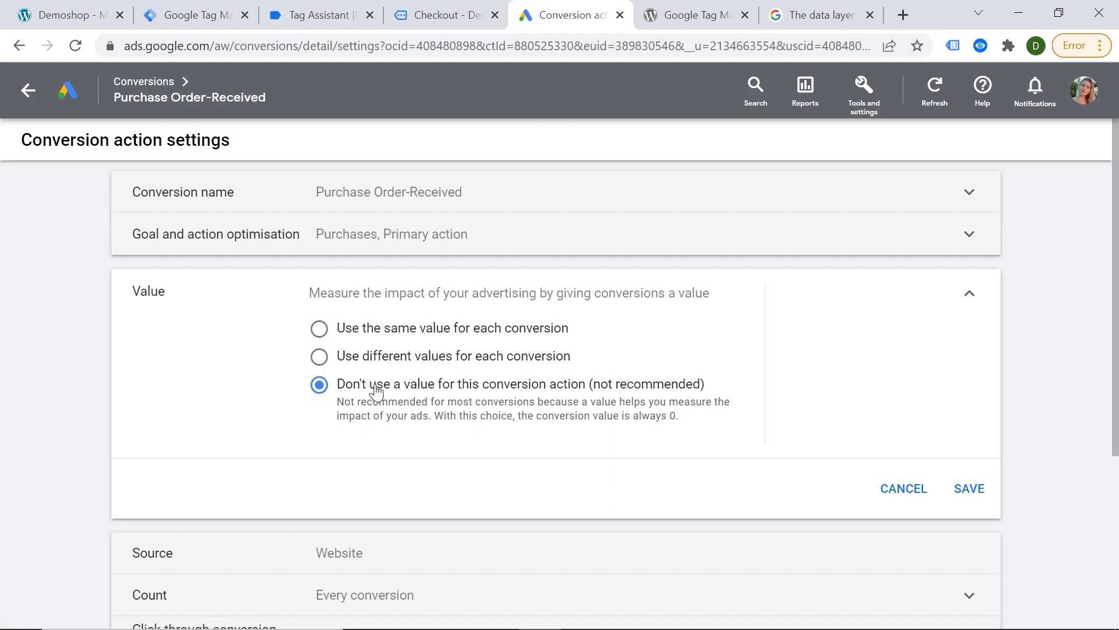
left_click(320, 356)
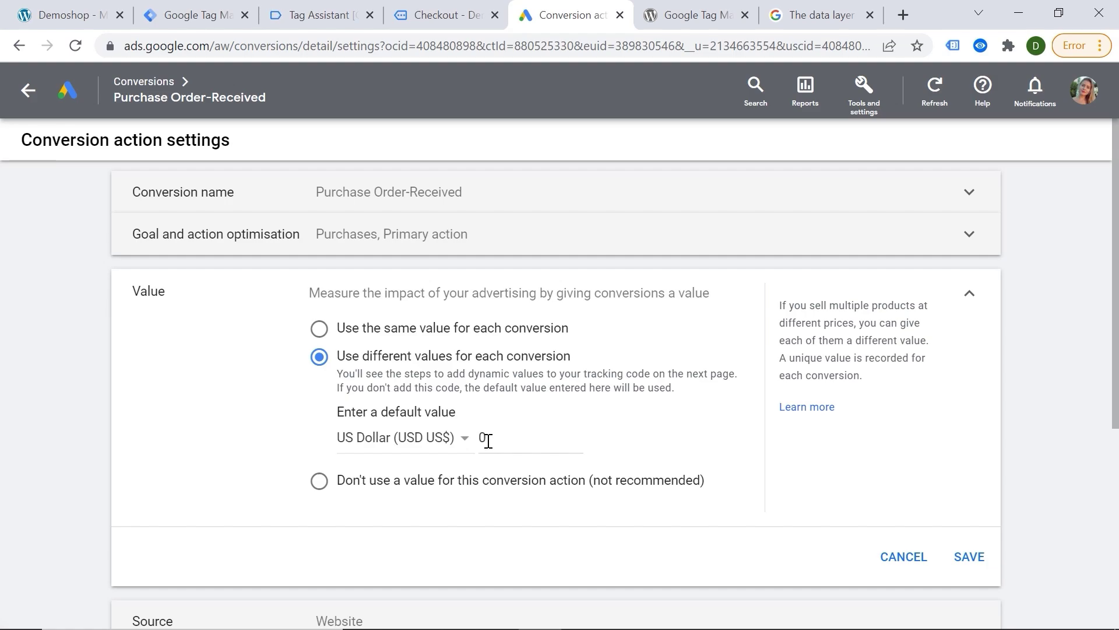
left_click(969, 556)
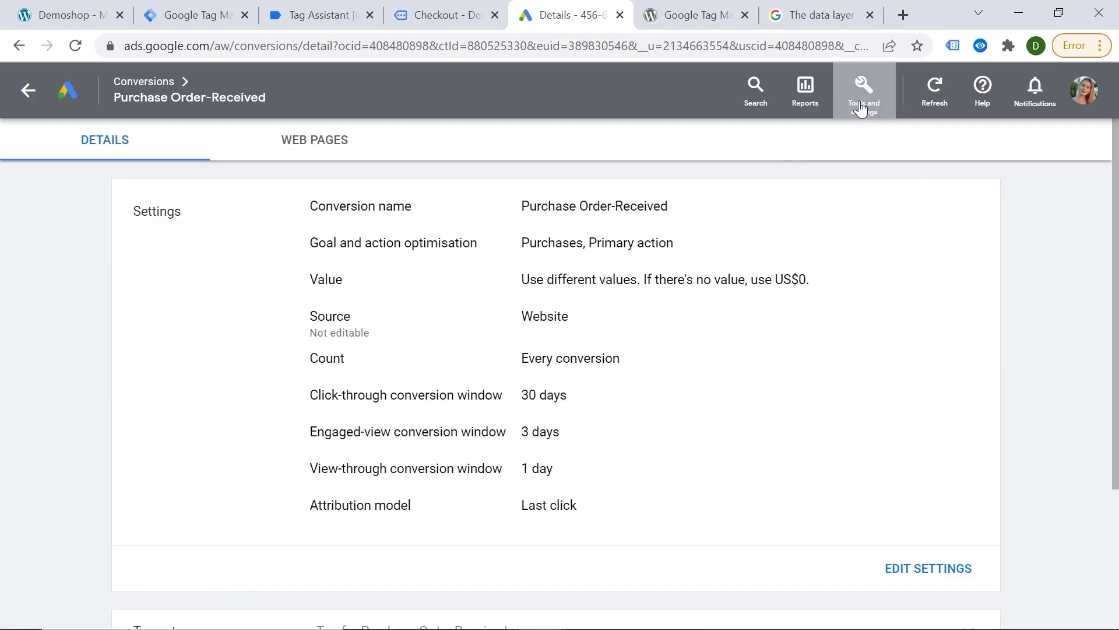
Go back to the Conversions summary showing Purchase Order-Received and Begin checkout.
left_click(809, 230)
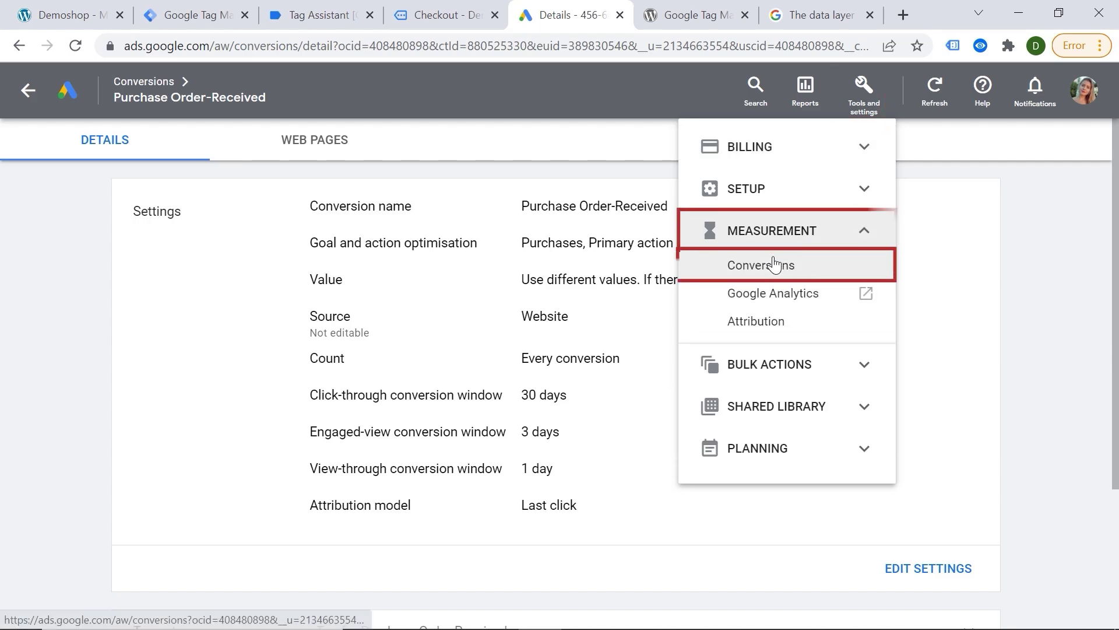
left_click(775, 261)
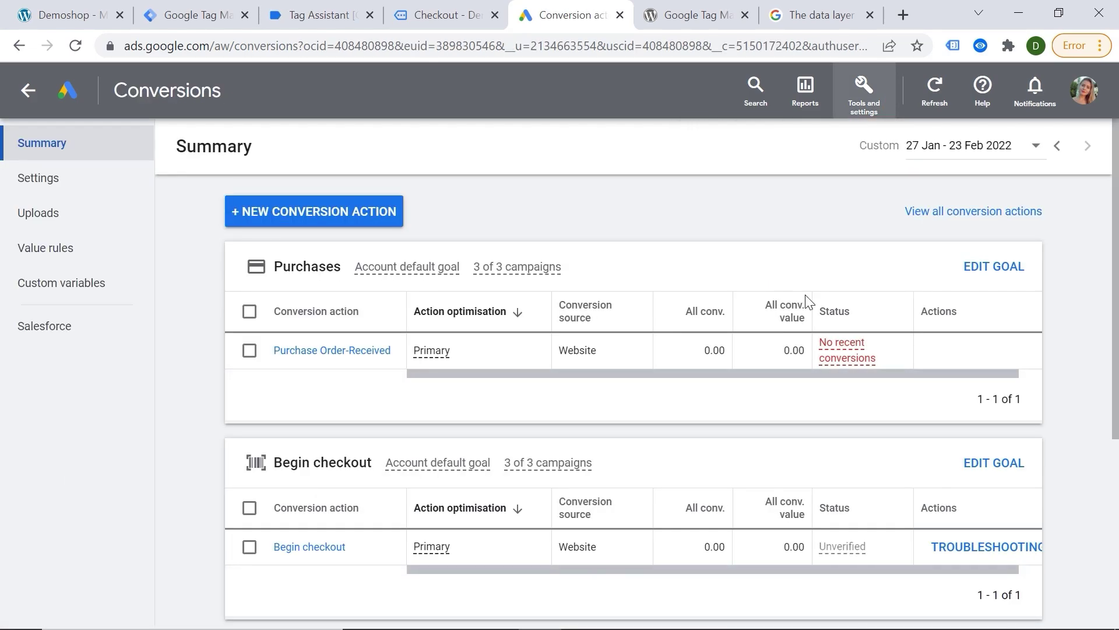